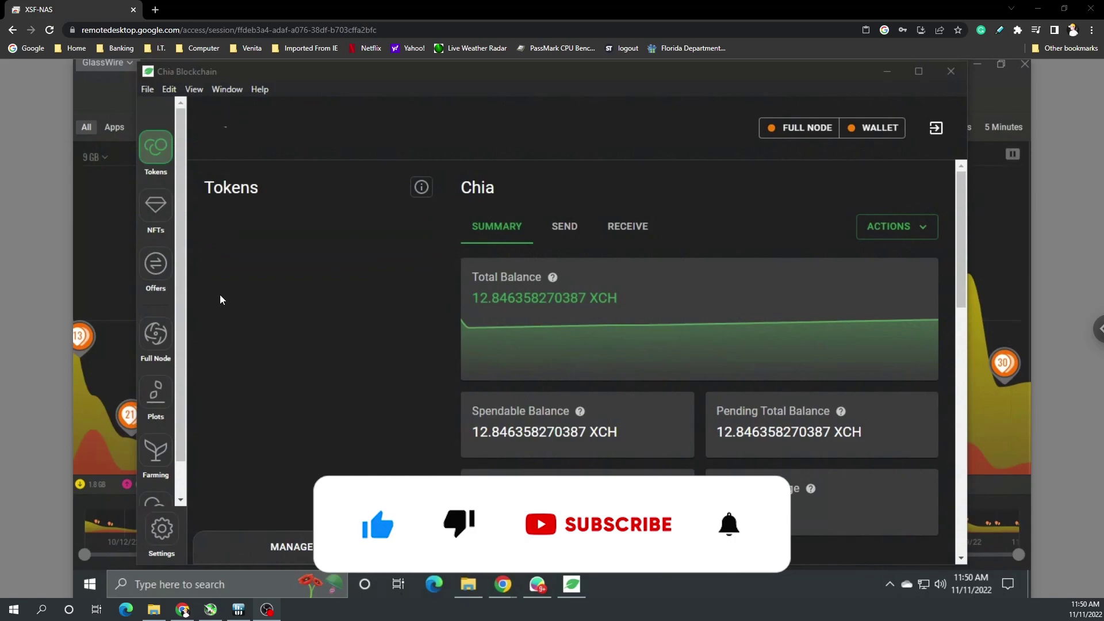
- Check the full node syncing at 2,807,243 of 2,810,206 blocks, then go to Plots
left_click(165, 346)
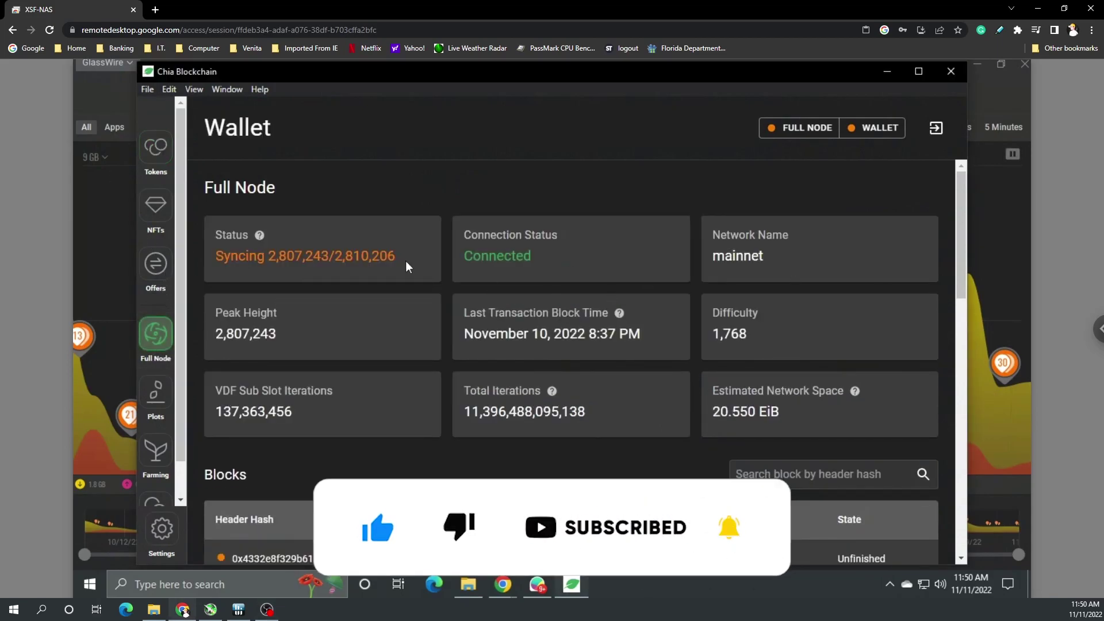
left_click_drag(405, 260, 214, 261)
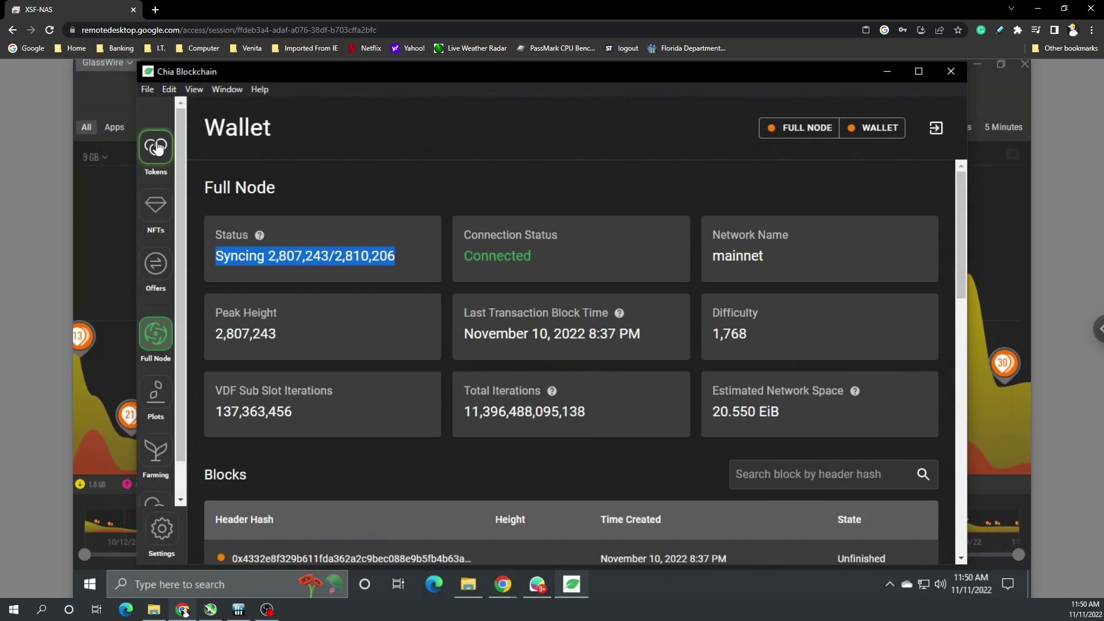
left_click(155, 392)
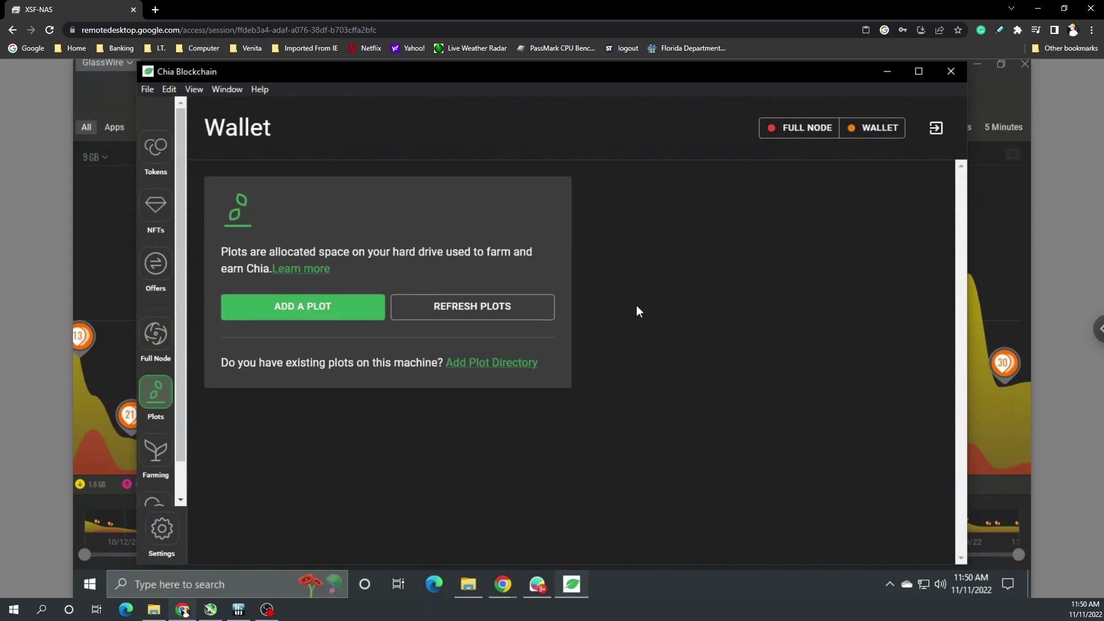
- Review the nine listed plot directories in the Add a plot dialog and close it
left_click(532, 363)
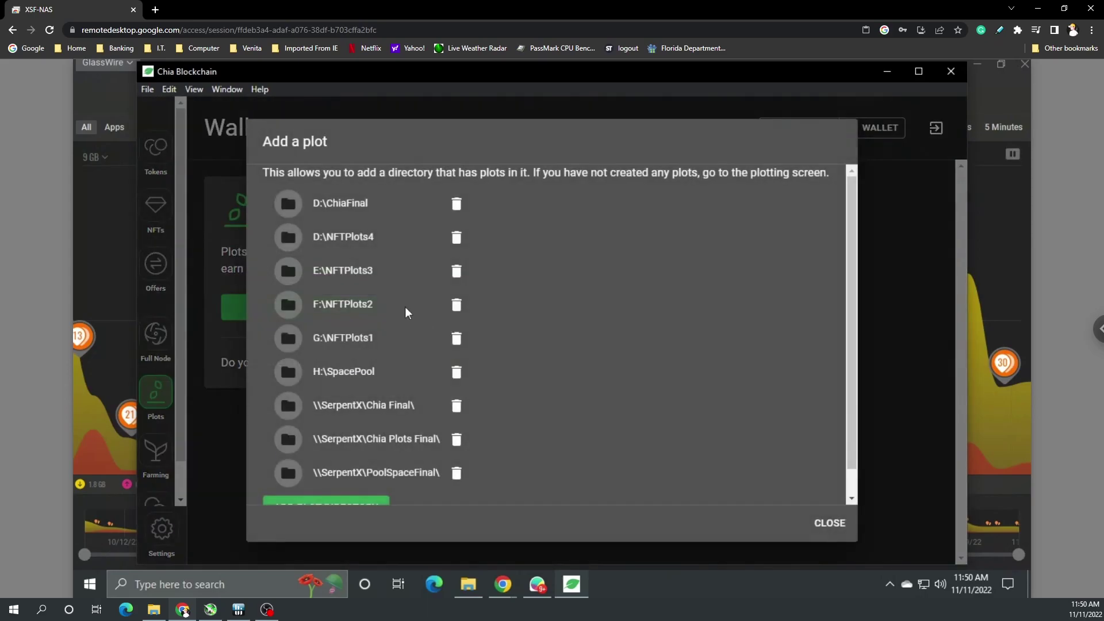
left_click(819, 532)
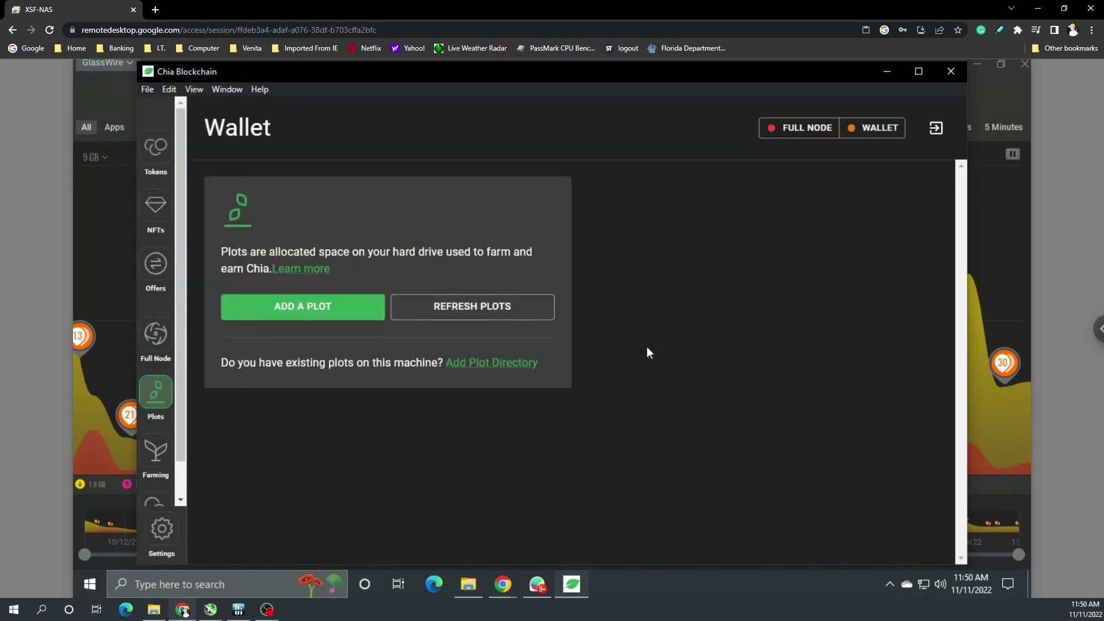
- Confirm the full node reads Not Synced, then minimize the Chia wallet to reveal GlassWire
left_click(155, 335)
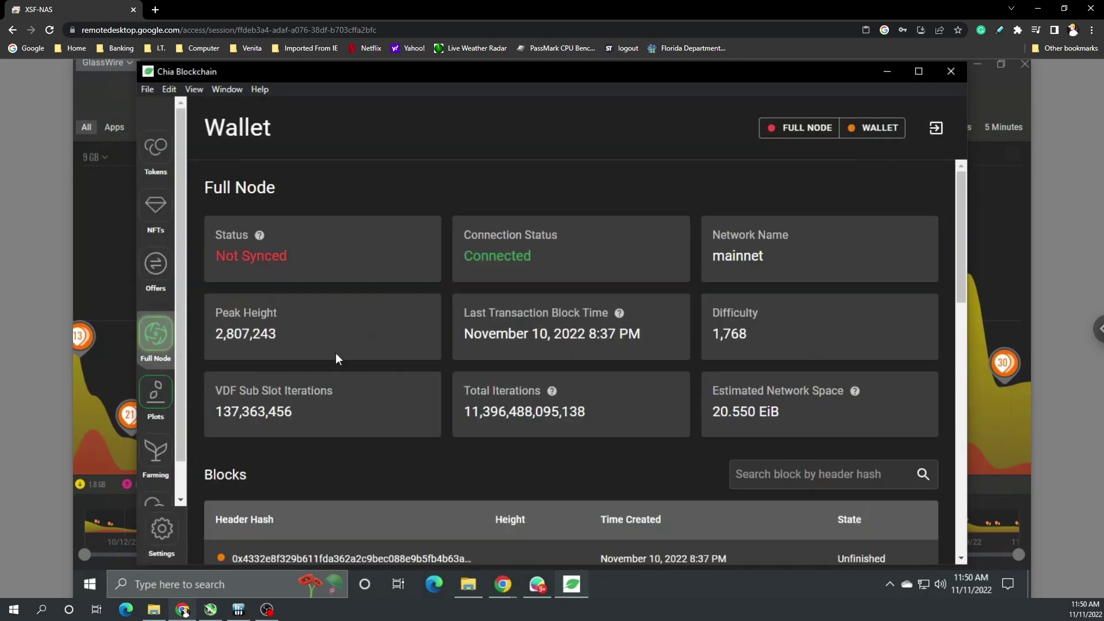
left_click_drag(320, 265, 220, 253)
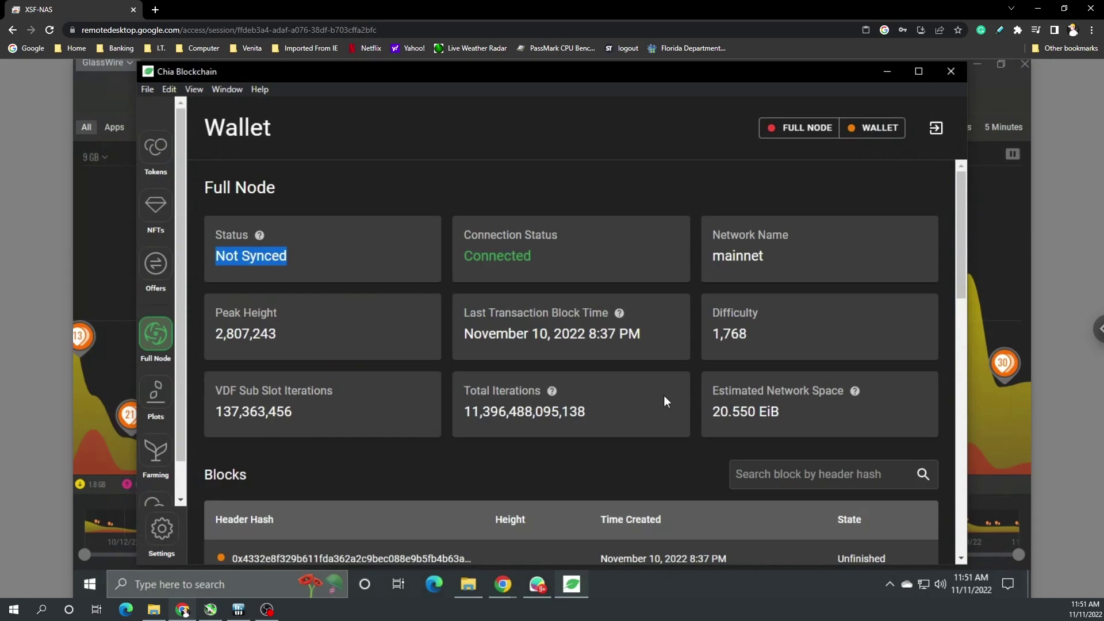
left_click(887, 73)
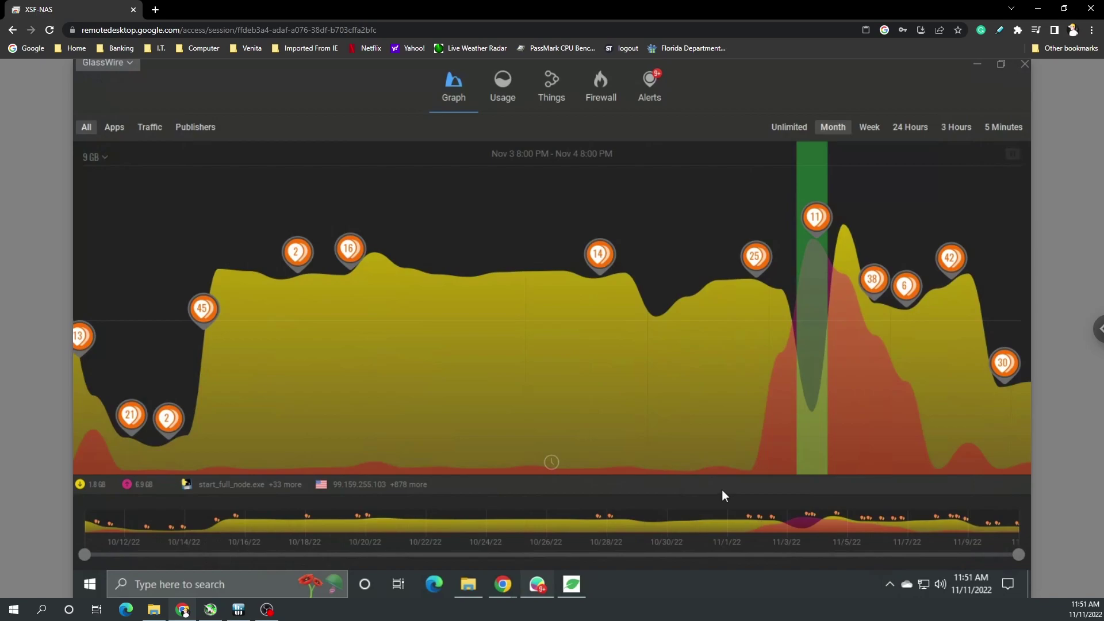
- Step through the Nov 1, Nov 2 and Nov 3 days on the monthly graph, ending on Oct 17
left_click(757, 382)
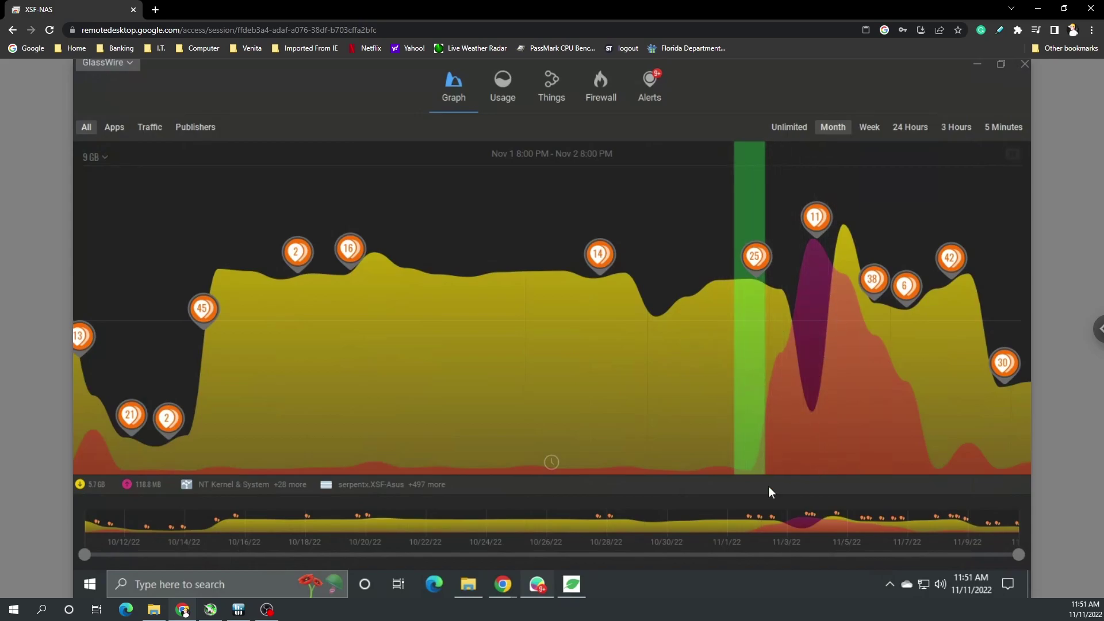
mouse_move(213, 485)
left_click(769, 450)
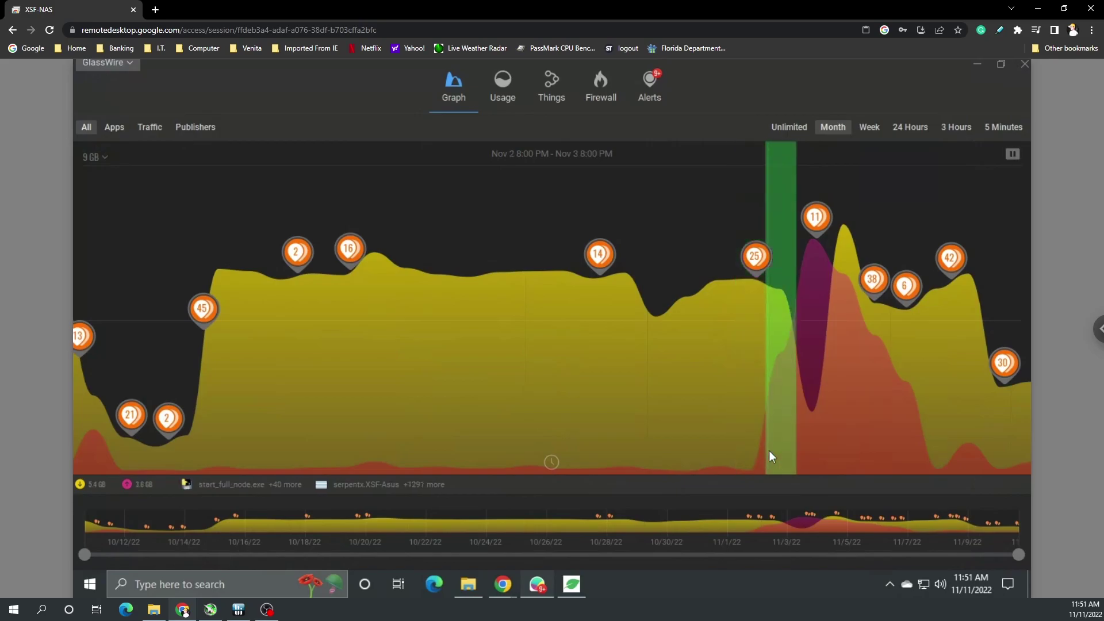
left_click(822, 378)
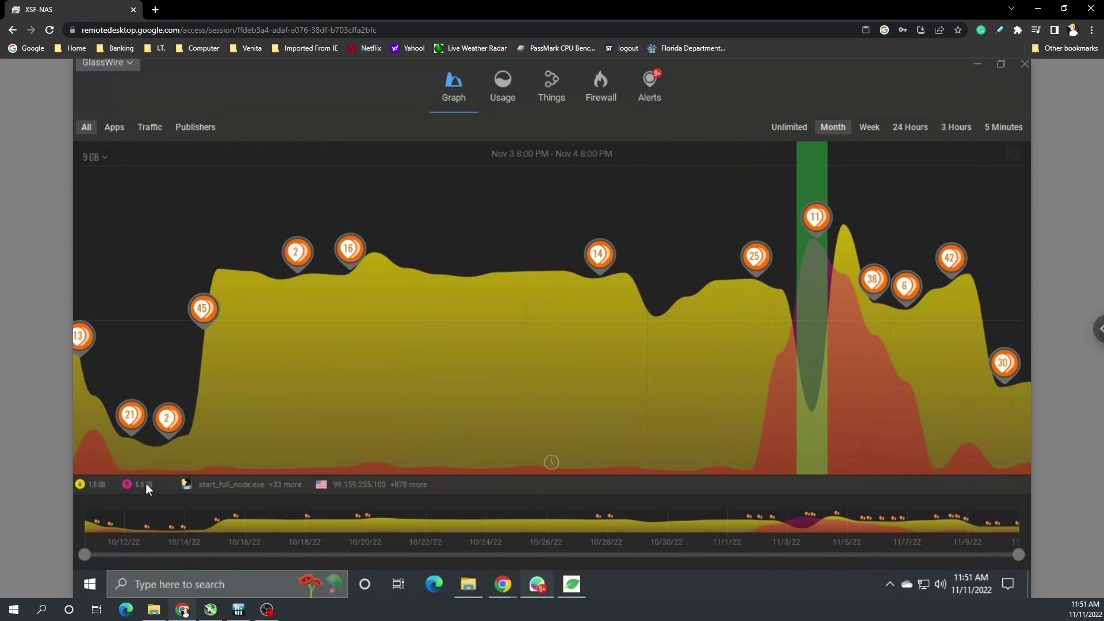
left_click(269, 390)
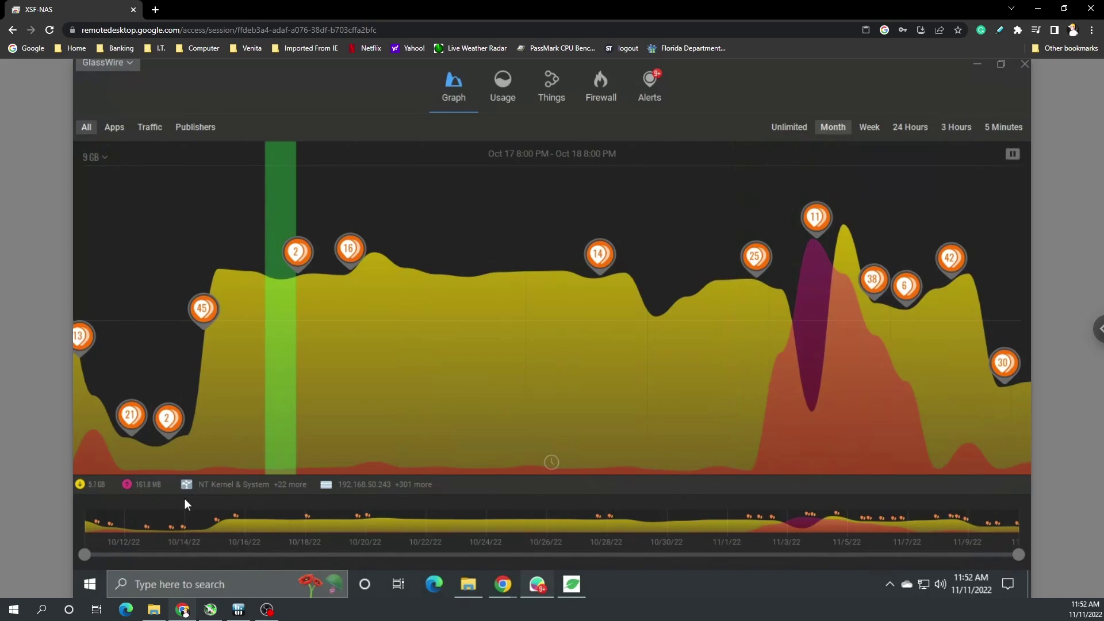
- Select the Oct 28, Oct 30, Nov 1, Nov 2 and Nov 3 days on the monthly graph
left_click(539, 419)
left_click(689, 423)
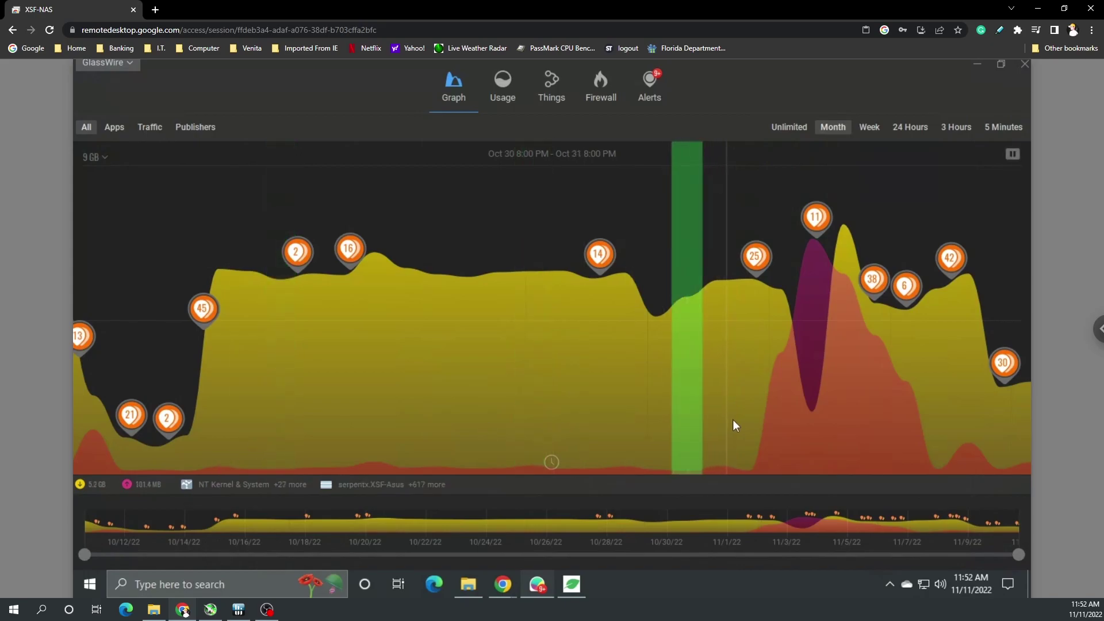
left_click(735, 422)
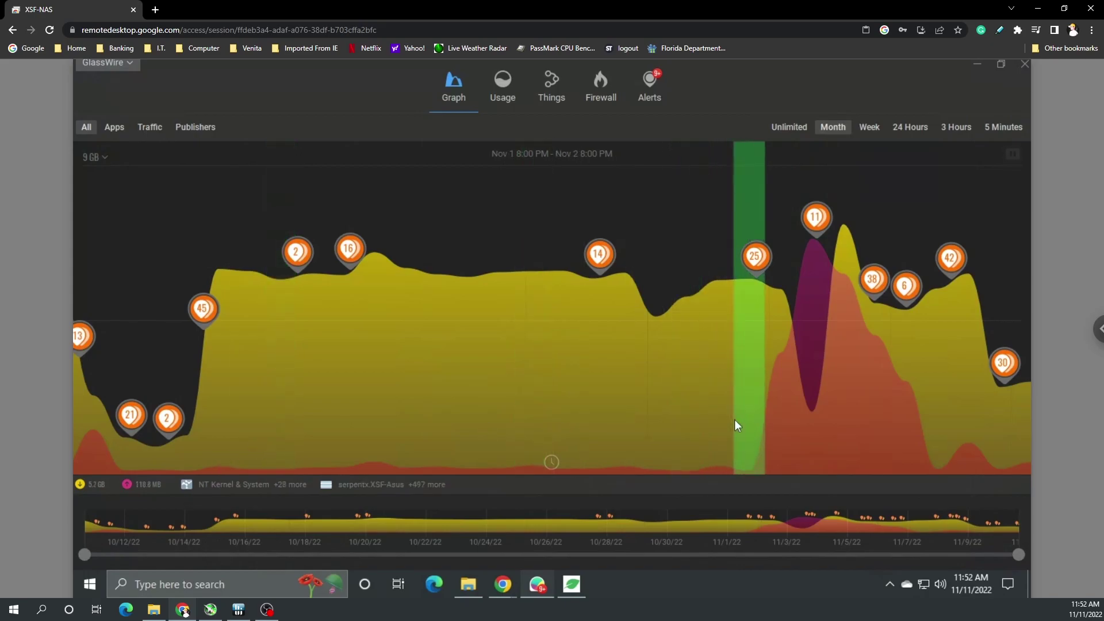
left_click(782, 416)
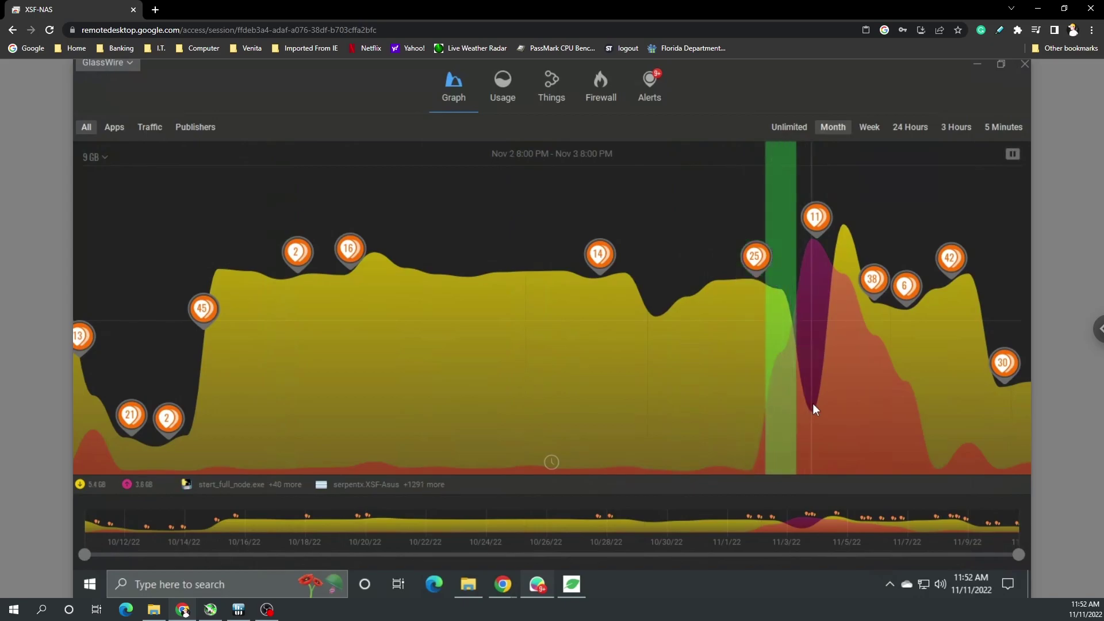
left_click(813, 402)
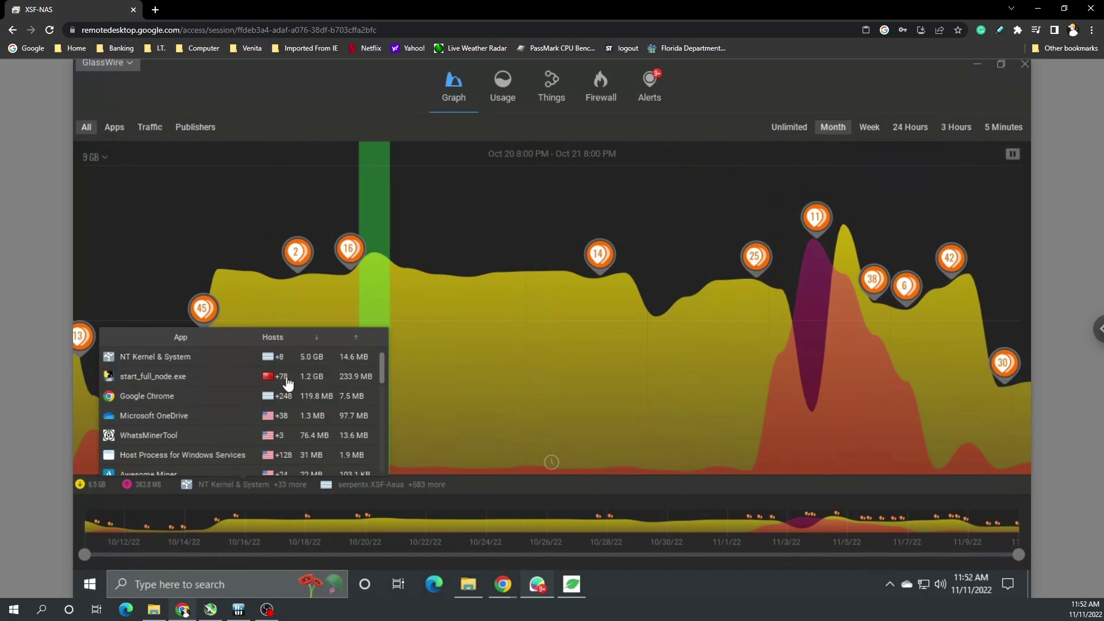
- Compare per-app traffic for the Oct 25 and Nov 1 days, scrolling the app list
scroll(288, 386, "down", 3)
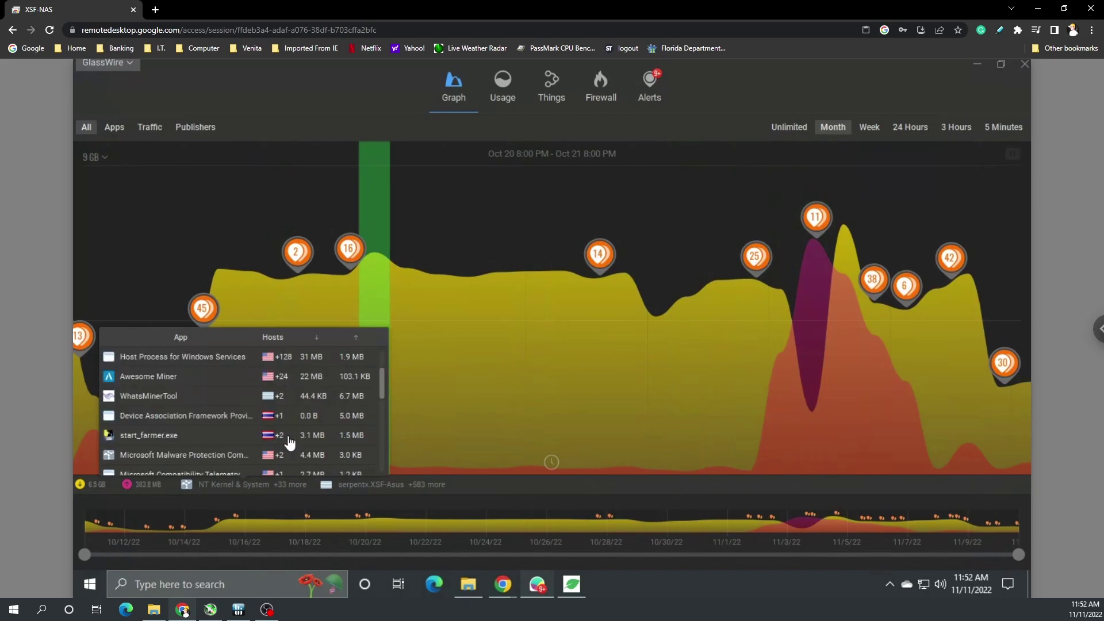
left_click(540, 395)
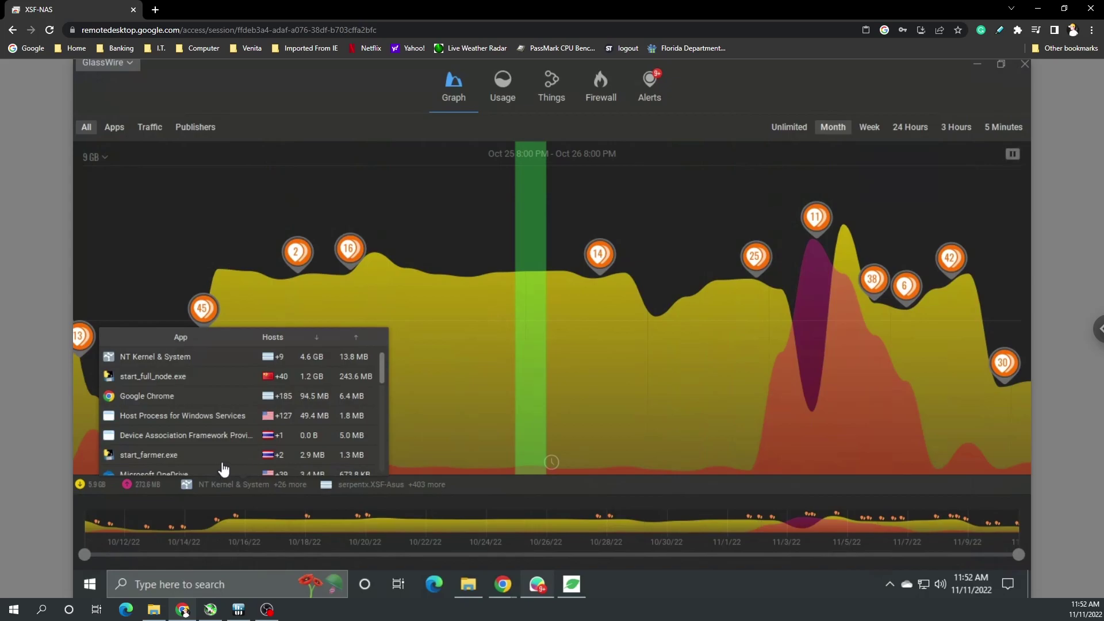
left_click(733, 382)
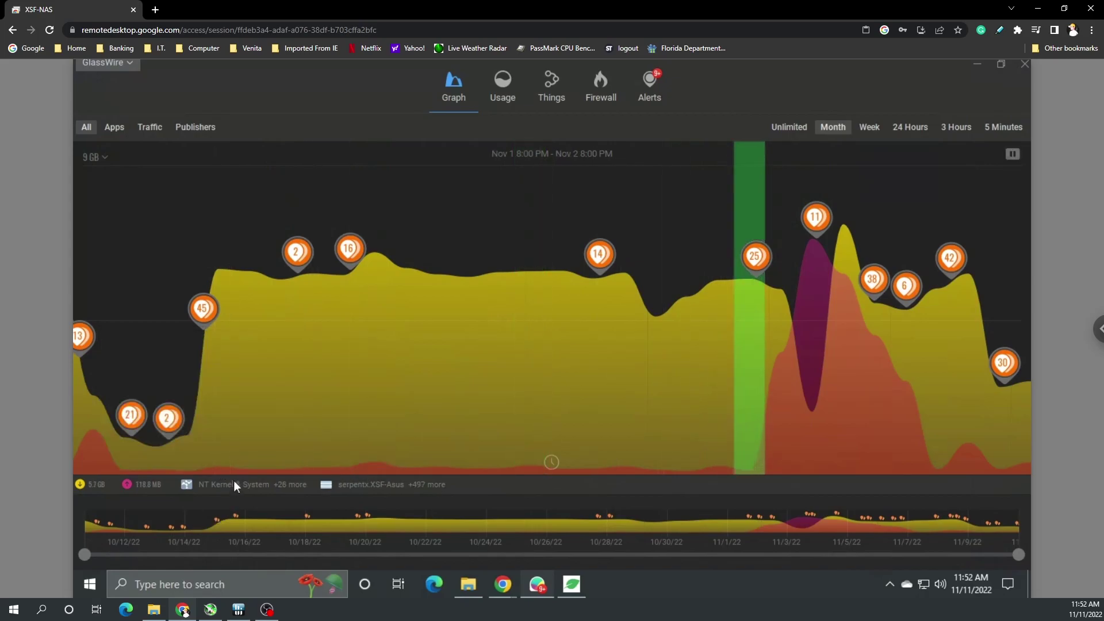
mouse_move(233, 482)
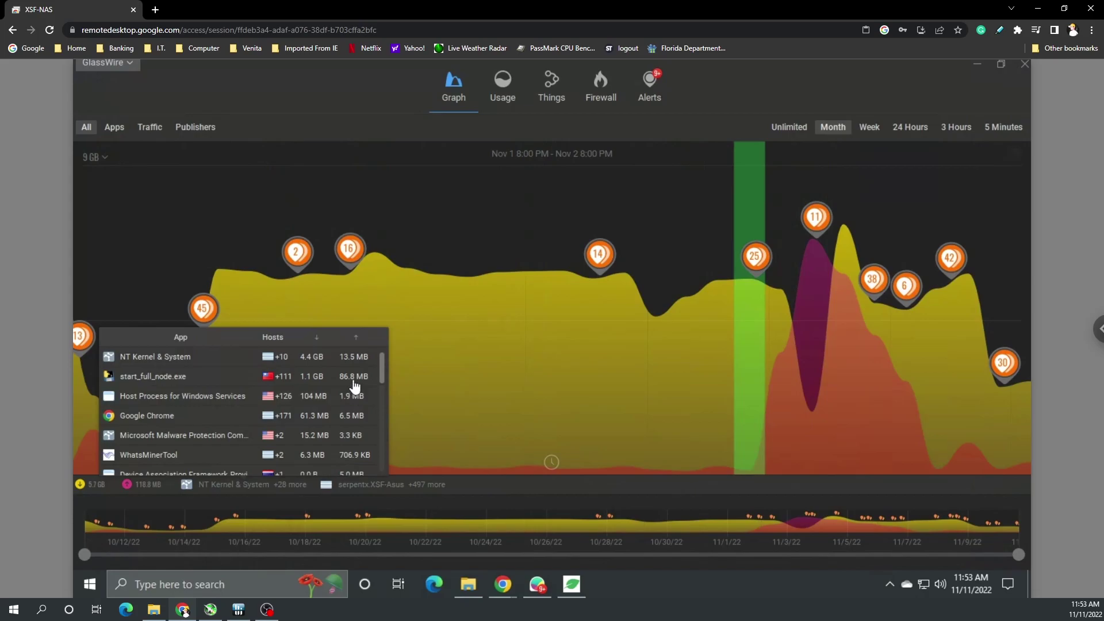
scroll(272, 415, "down", 1)
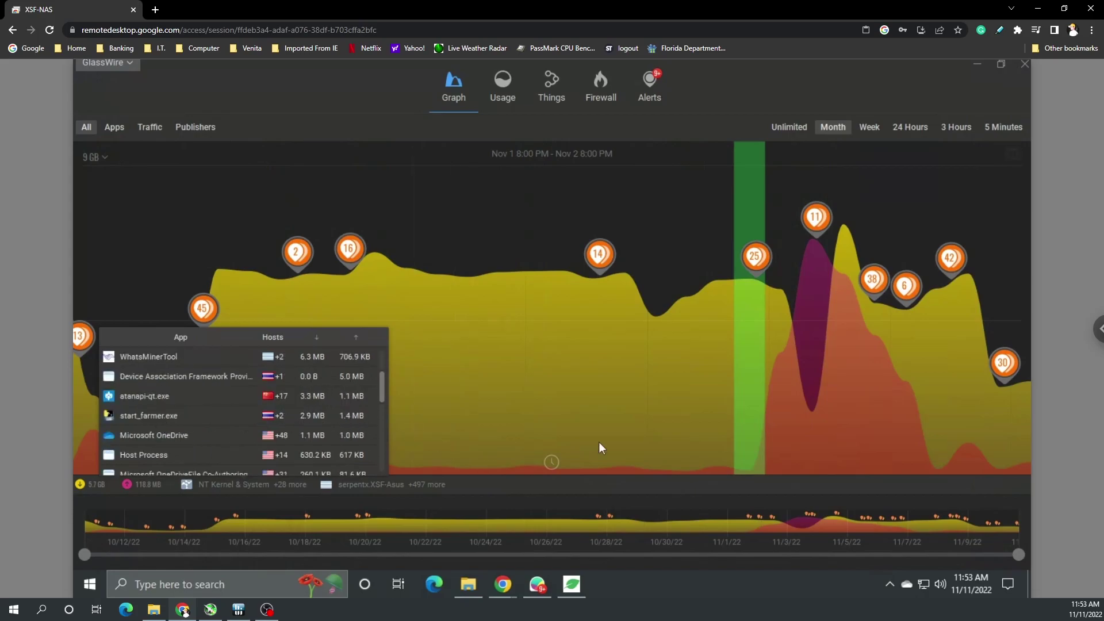
left_click(817, 387)
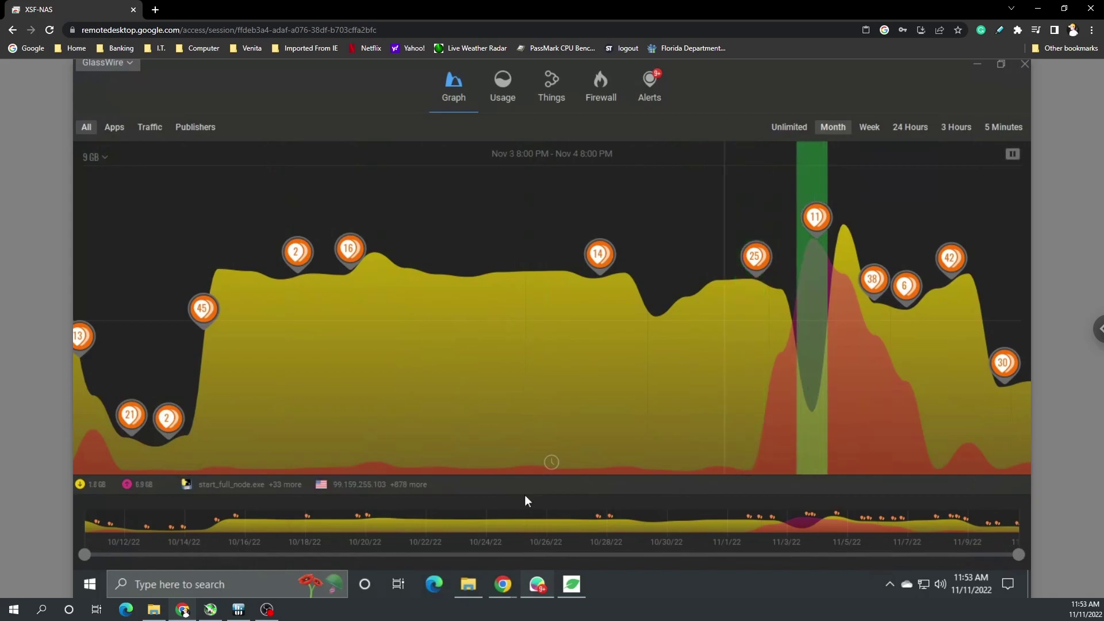
left_click(236, 485)
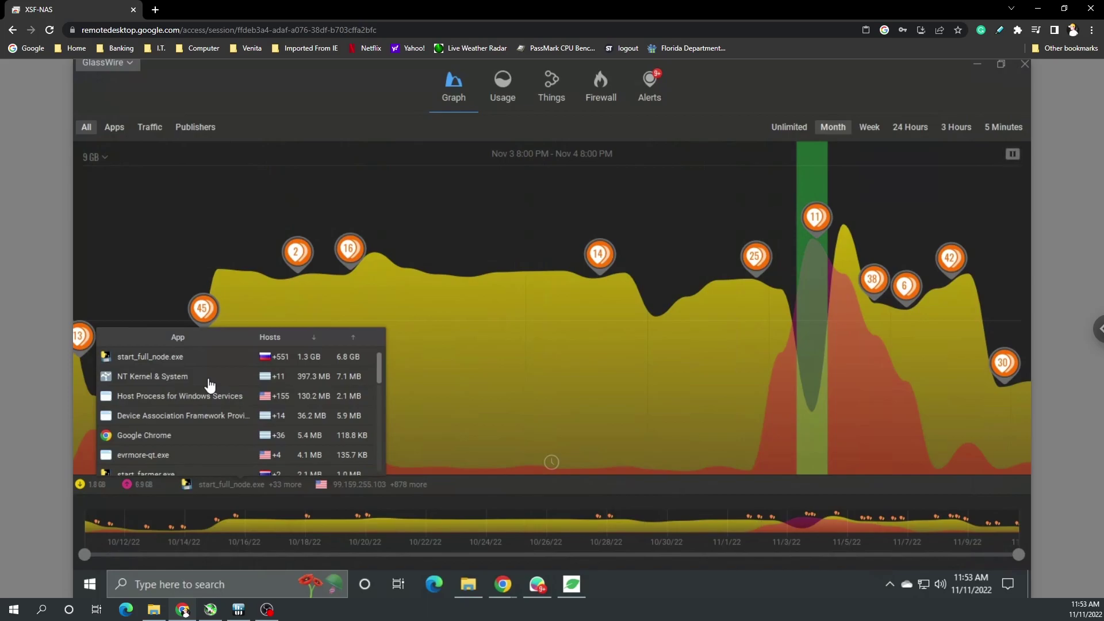
scroll(209, 384, "down", 1)
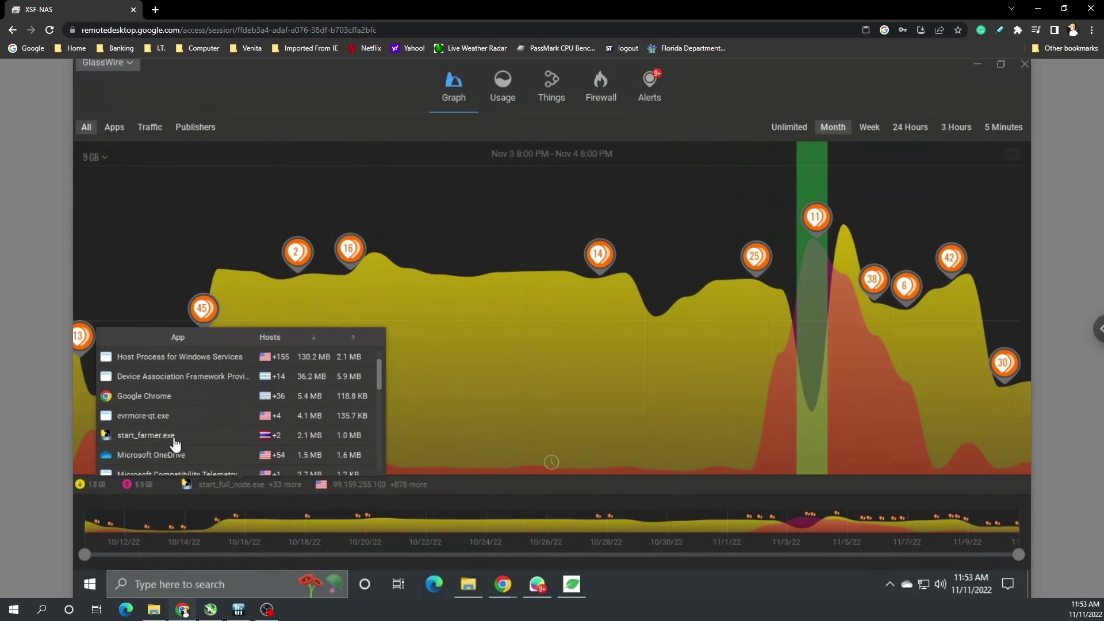
left_click(537, 380)
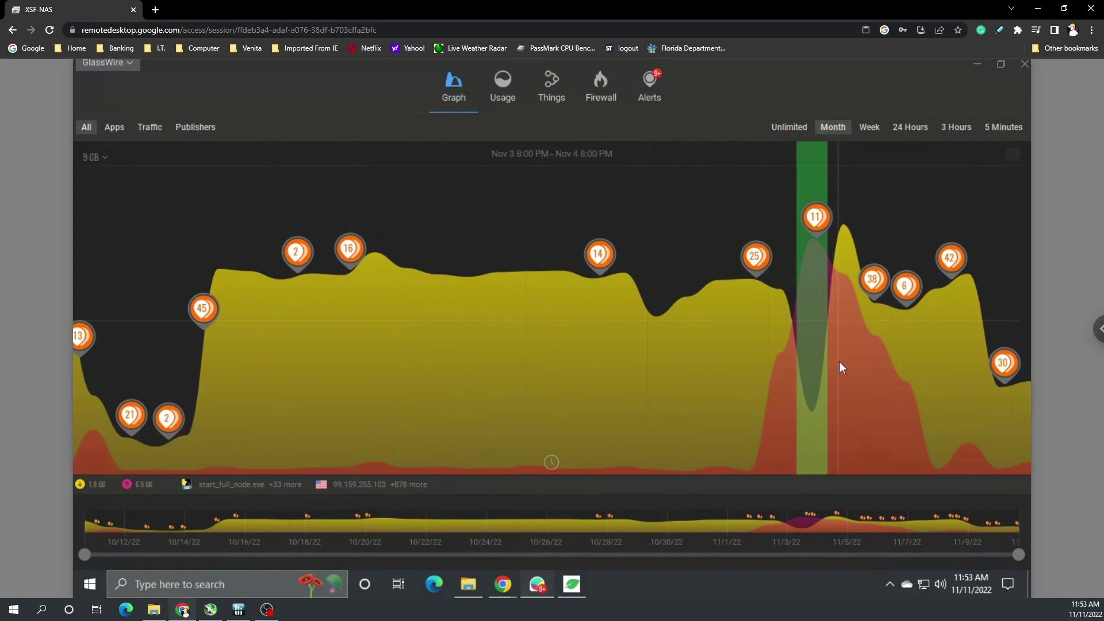
- Select the Nov 4, Nov 3, Nov 7 and Nov 5 days, ending on the Nov 3 traffic spike
left_click(840, 366)
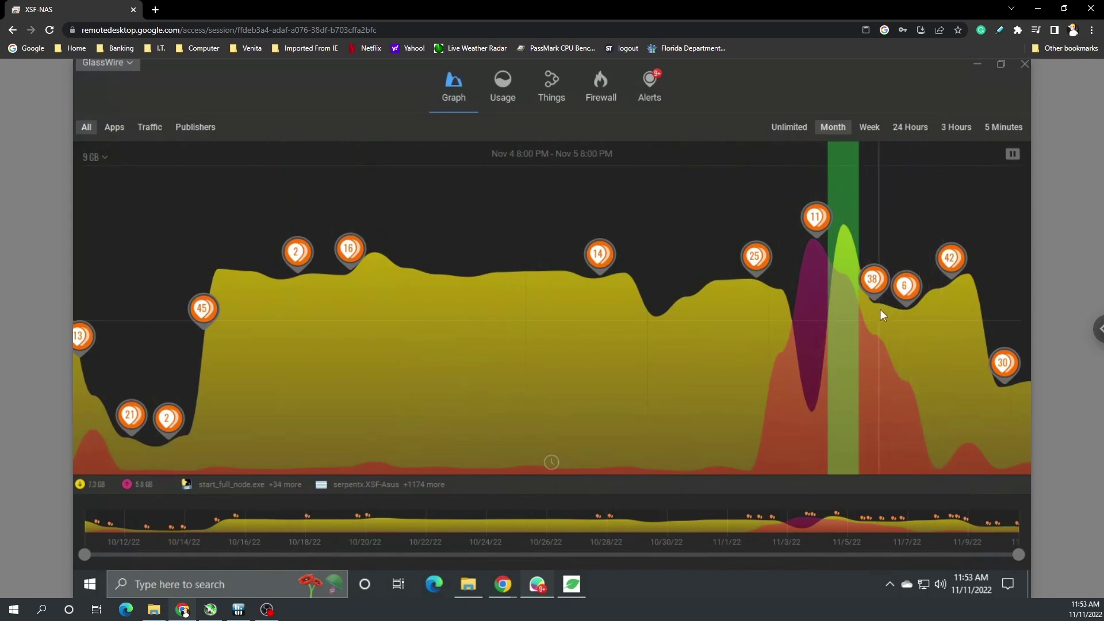
left_click(816, 319)
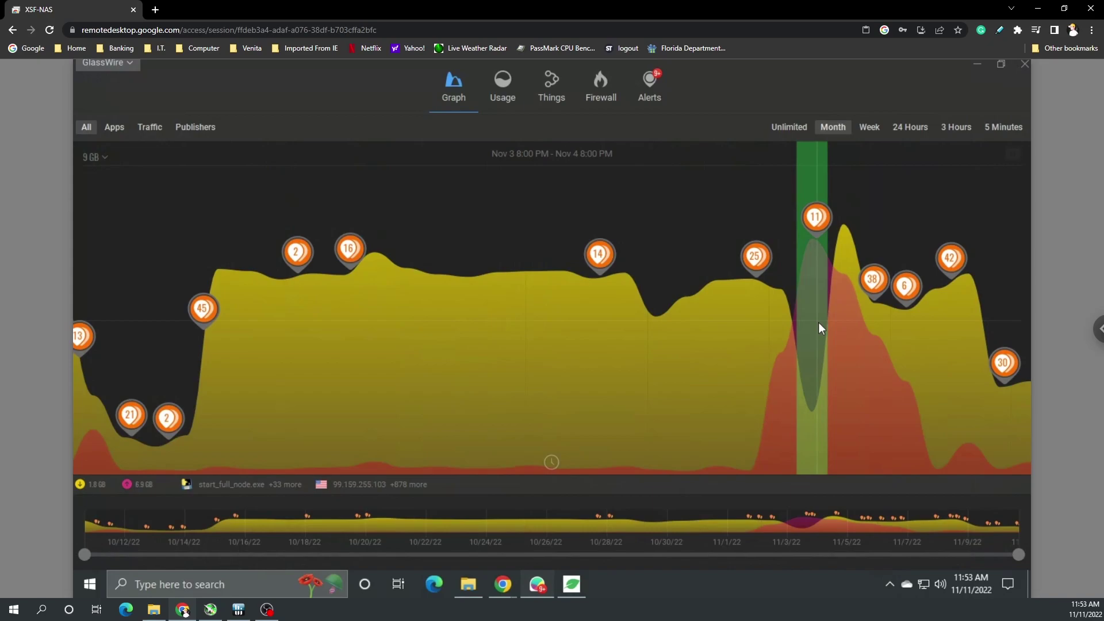
left_click(923, 416)
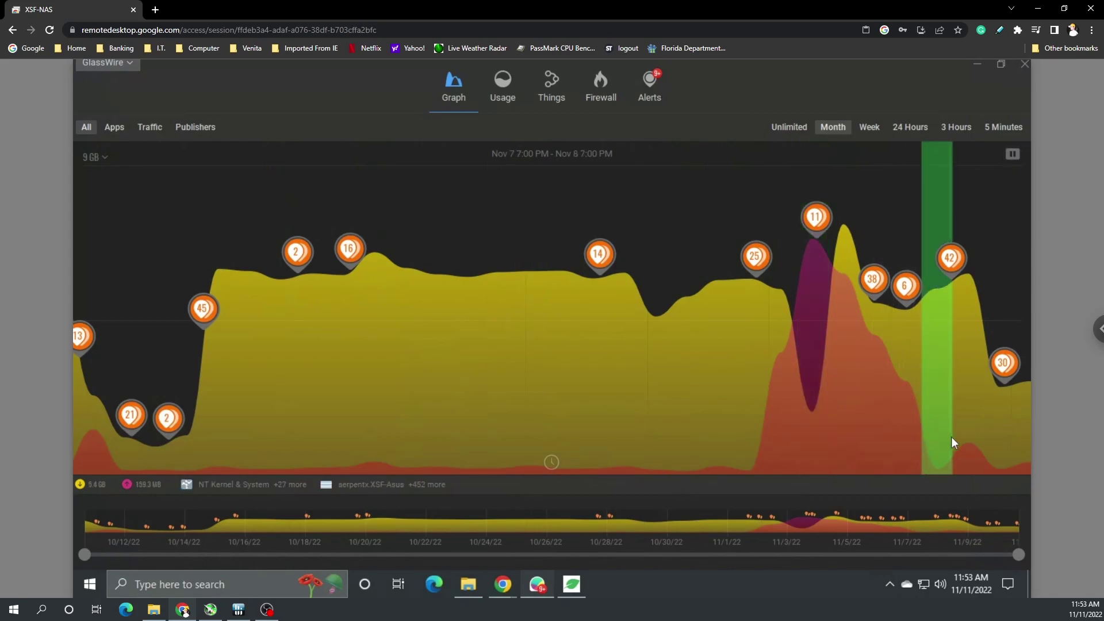
left_click(867, 380)
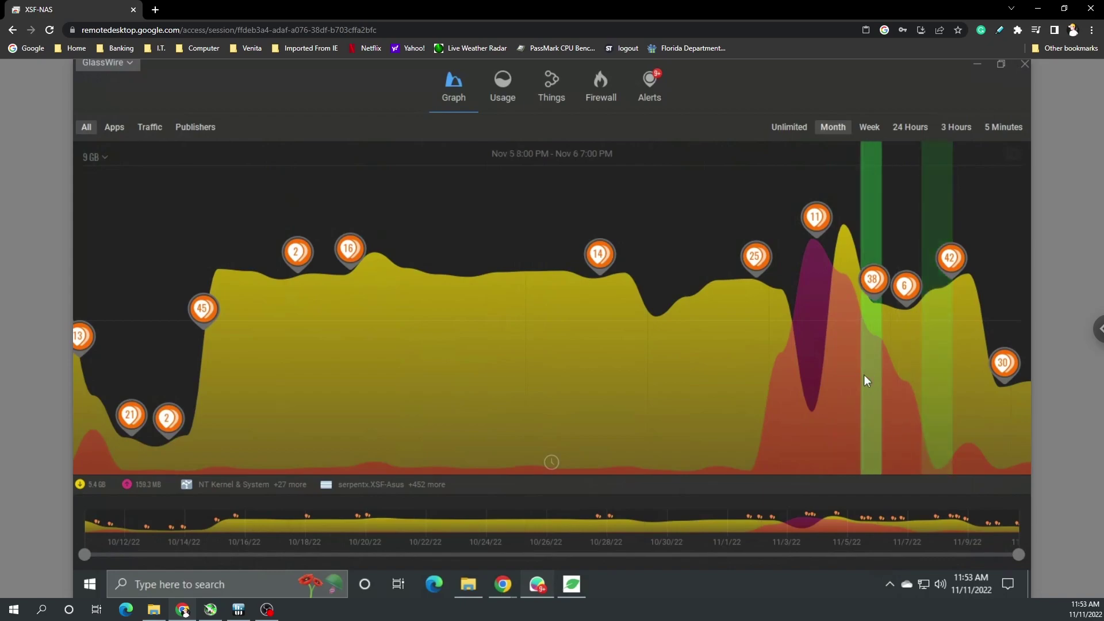
left_click(807, 375)
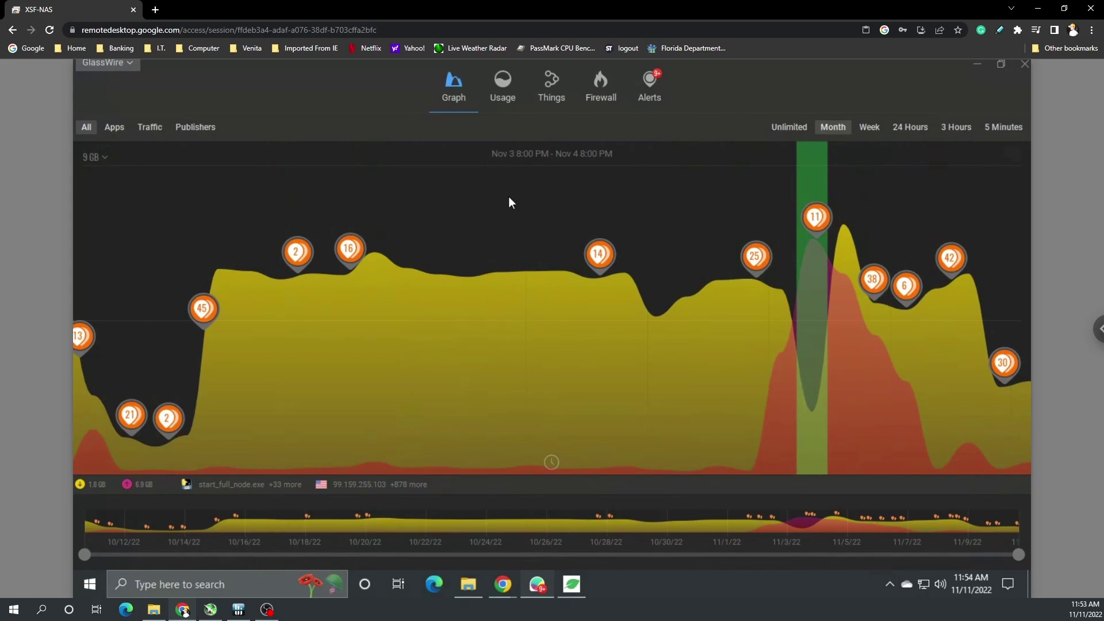
left_click(604, 78)
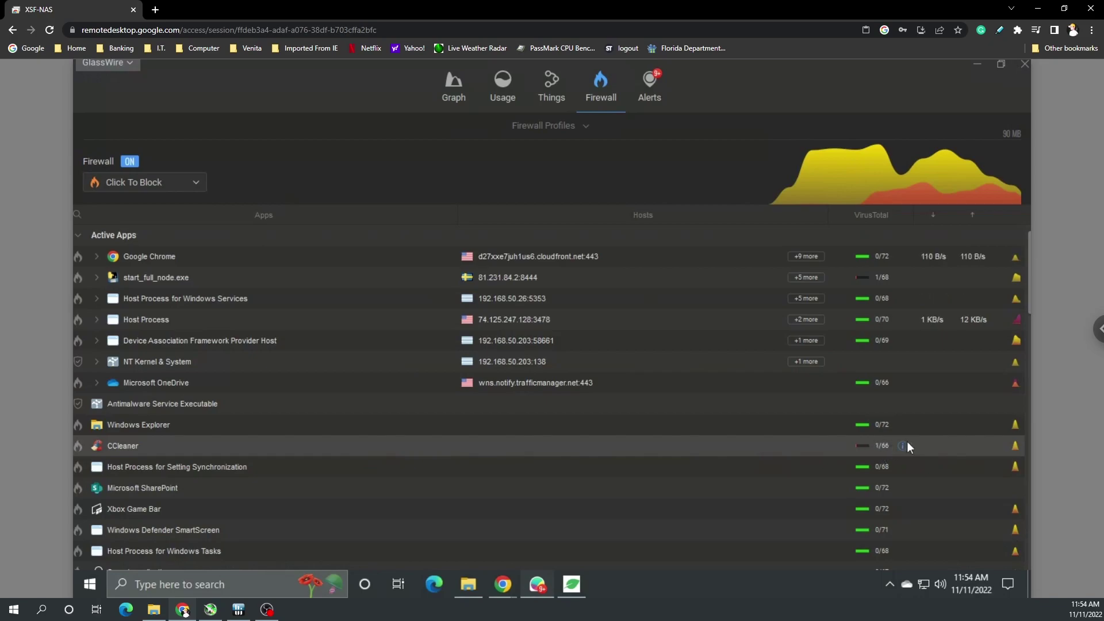
left_click(903, 277)
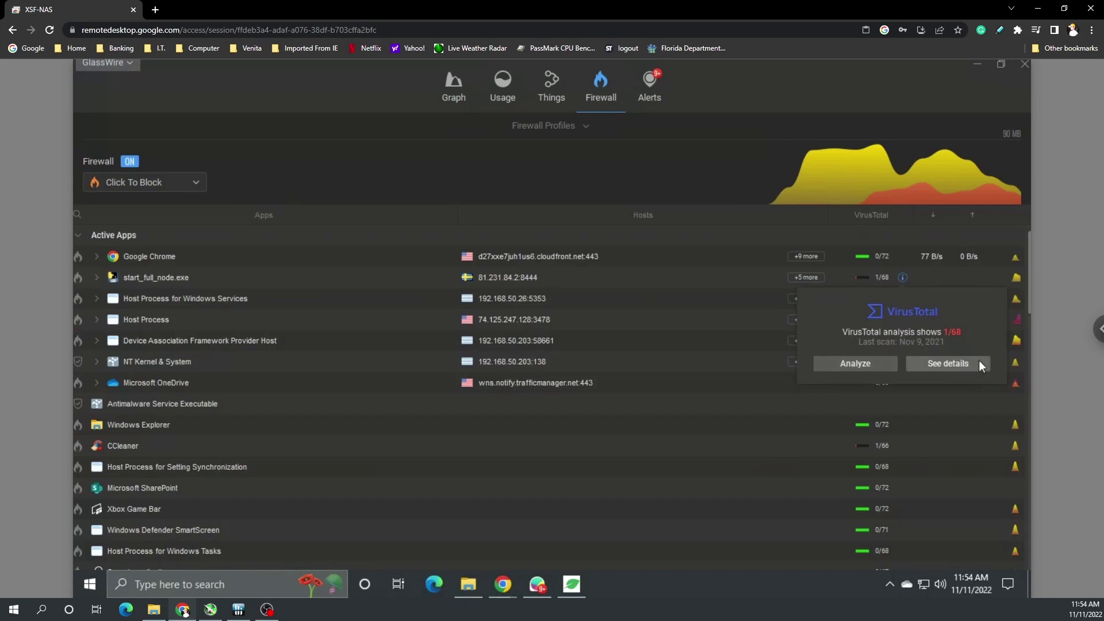
mouse_move(502, 584)
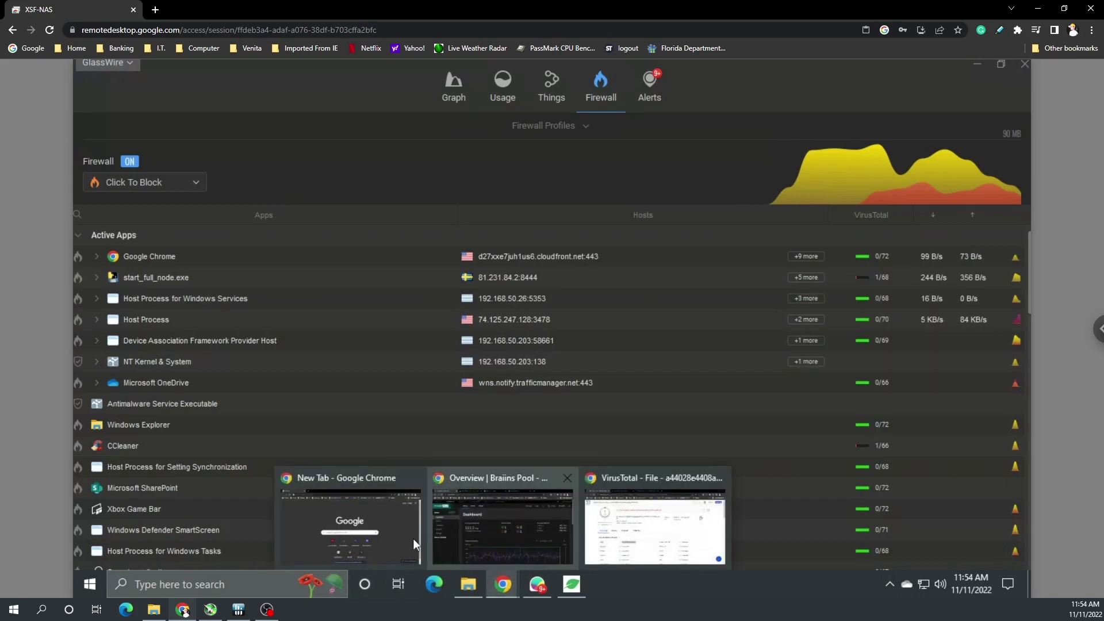
- Bring the VirusTotal report forward and highlight Zillya's Trojan.Disco.Win64.211 detection
left_click(655, 526)
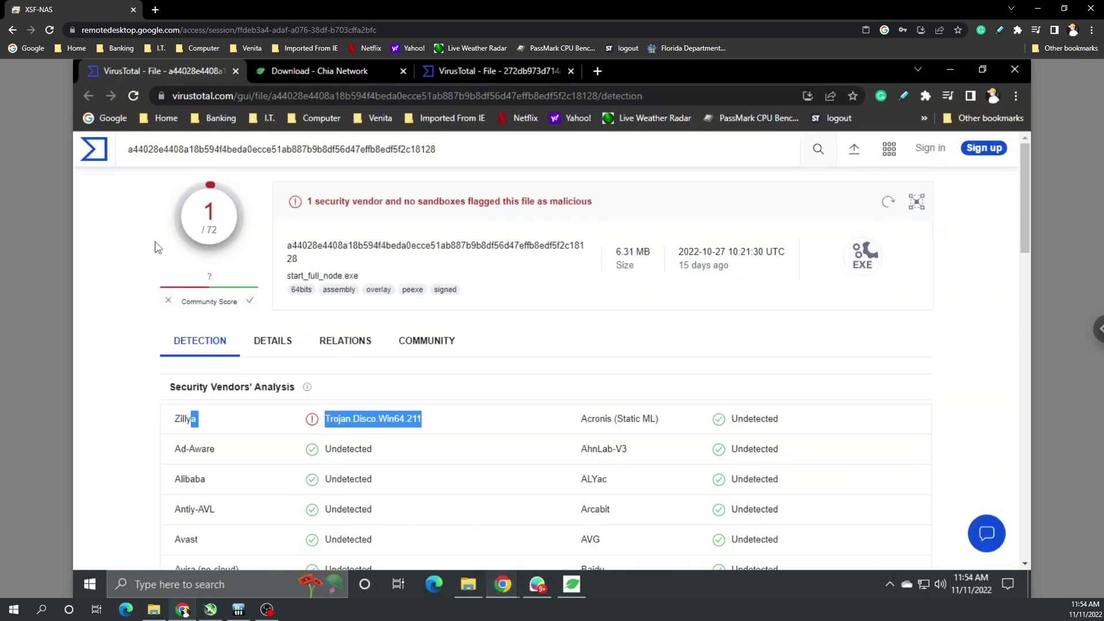
left_click(524, 398)
scroll(492, 425, "down", 1)
scroll(493, 429, "down", 3)
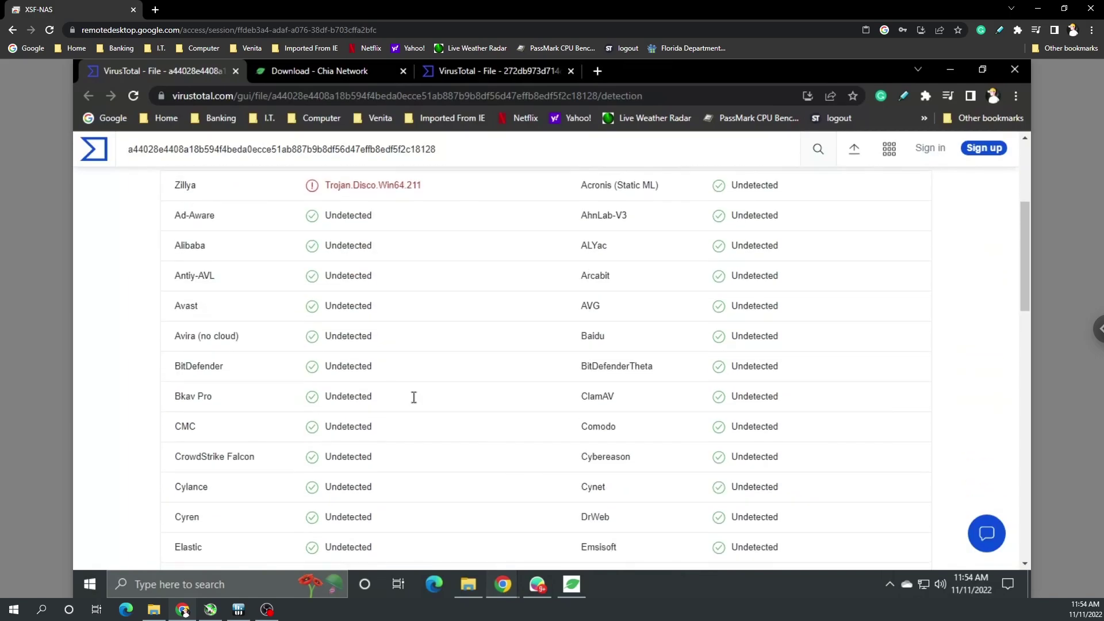
scroll(509, 444, "up", 2)
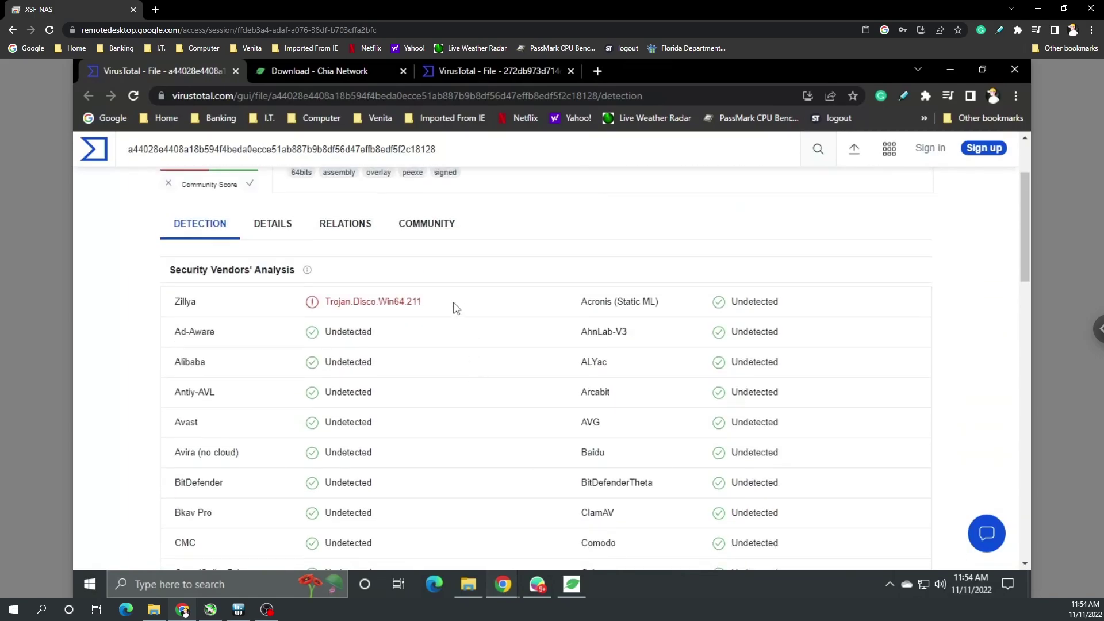
left_click_drag(423, 303, 275, 316)
left_click_drag(185, 310, 173, 304)
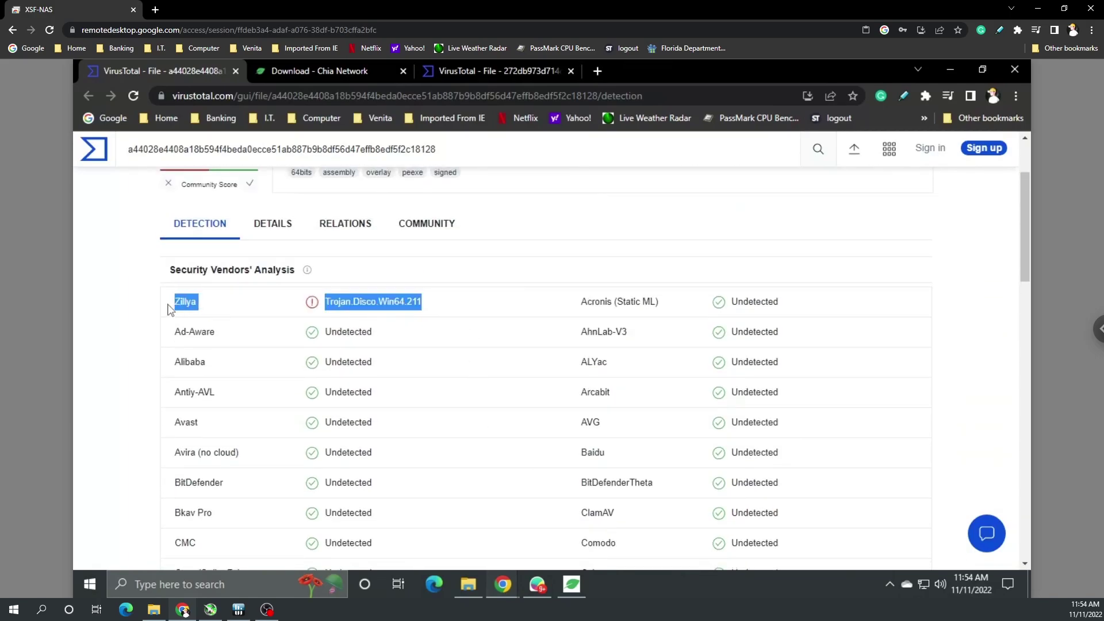
scroll(468, 316, "up", 1)
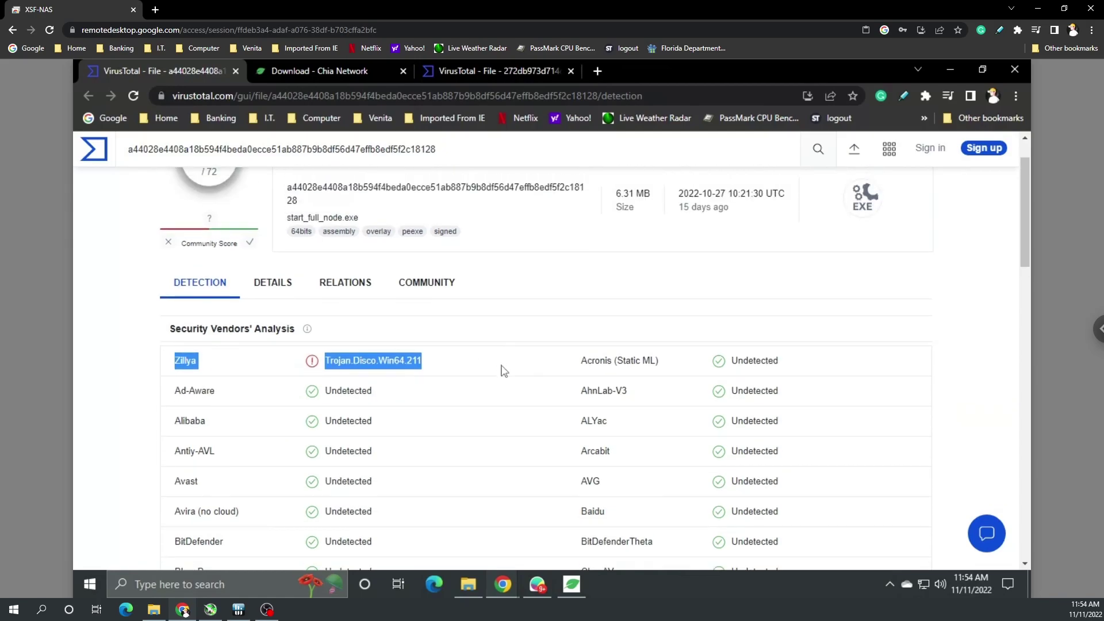
left_click(500, 371)
scroll(506, 392, "up", 1)
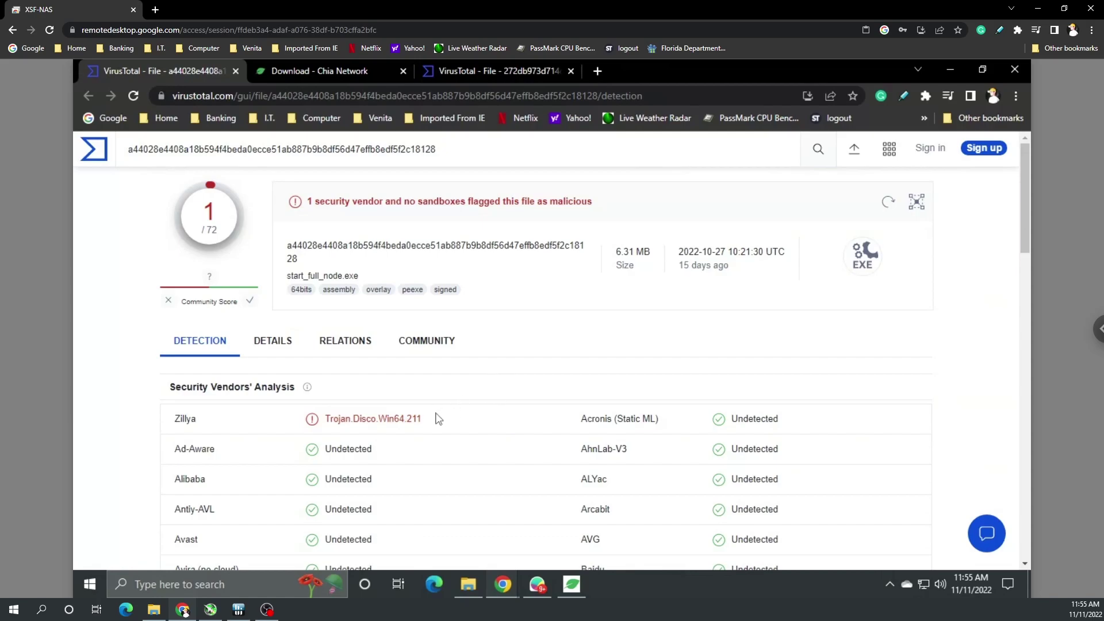
- Highlight the Trojan.Disco.Win64.211 detection name again and review the vendor list
left_click_drag(439, 418, 269, 432)
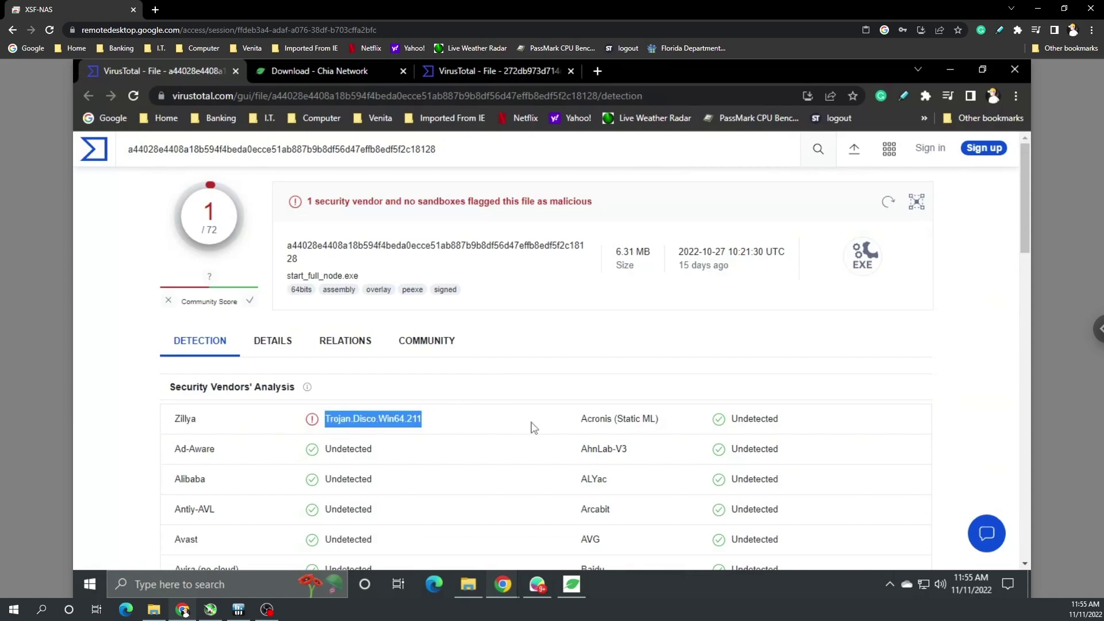
left_click(486, 424)
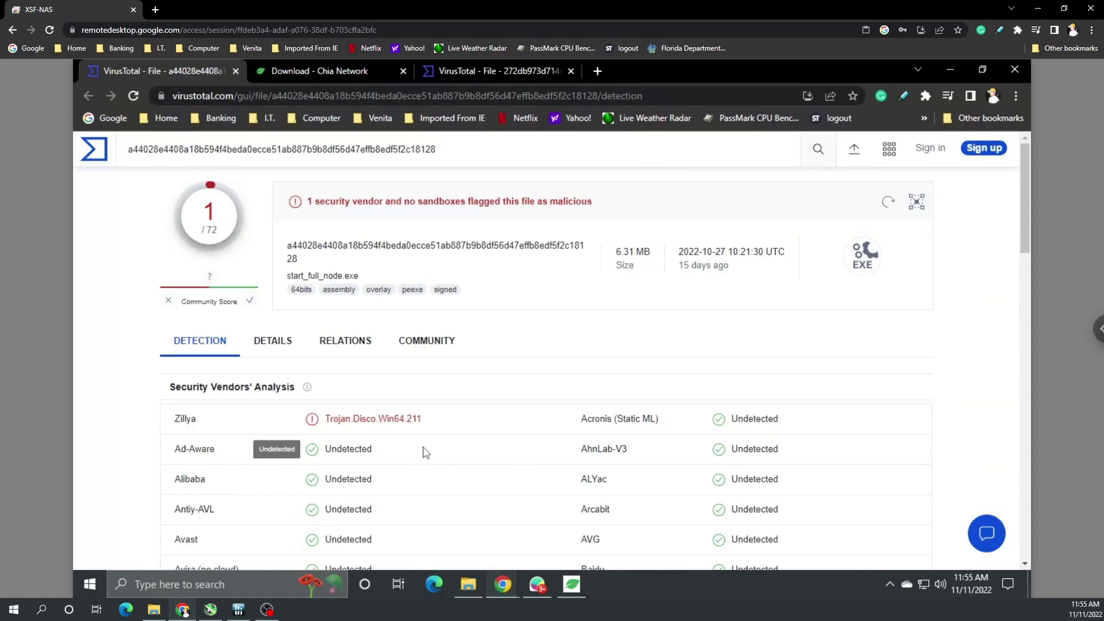
scroll(438, 446, "down", 6)
scroll(440, 447, "up", 5)
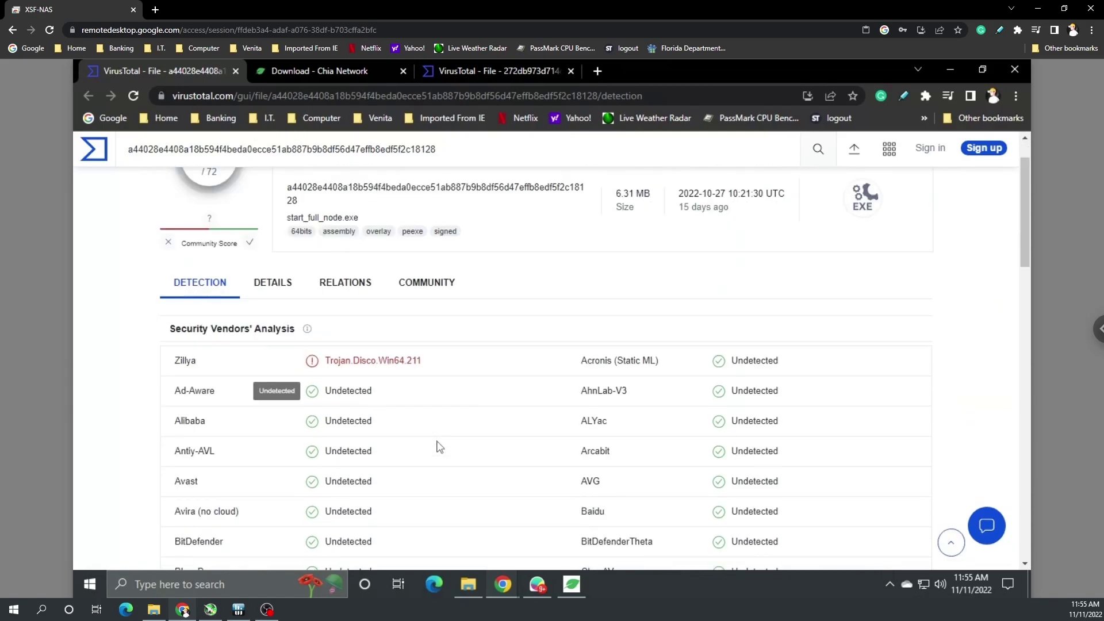
left_click(475, 70)
scroll(520, 333, "up", 3)
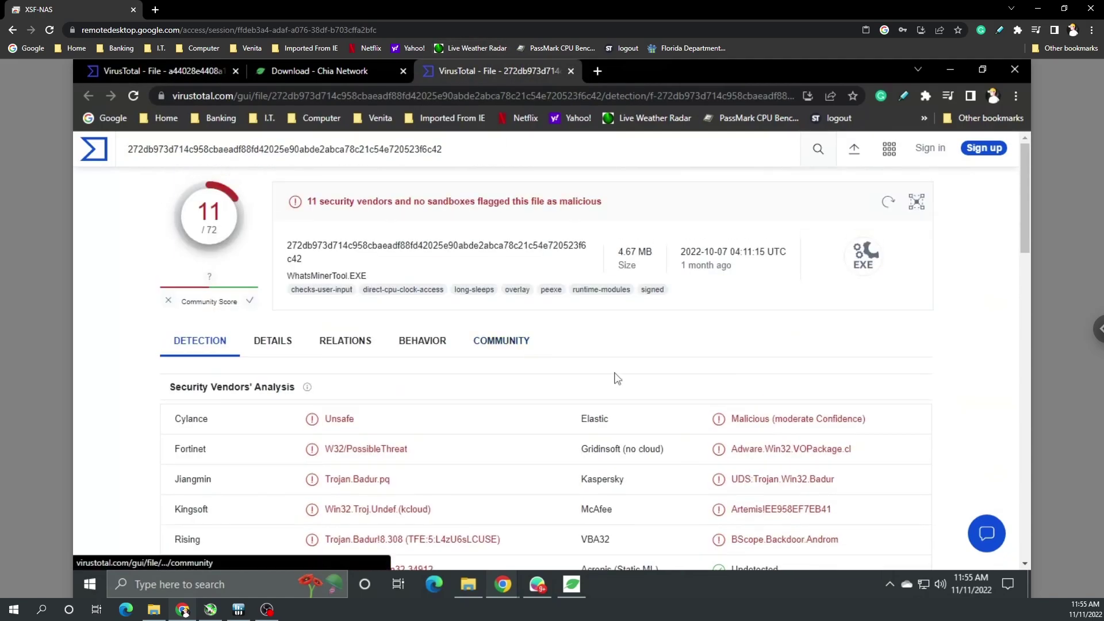
scroll(451, 319, "down", 2)
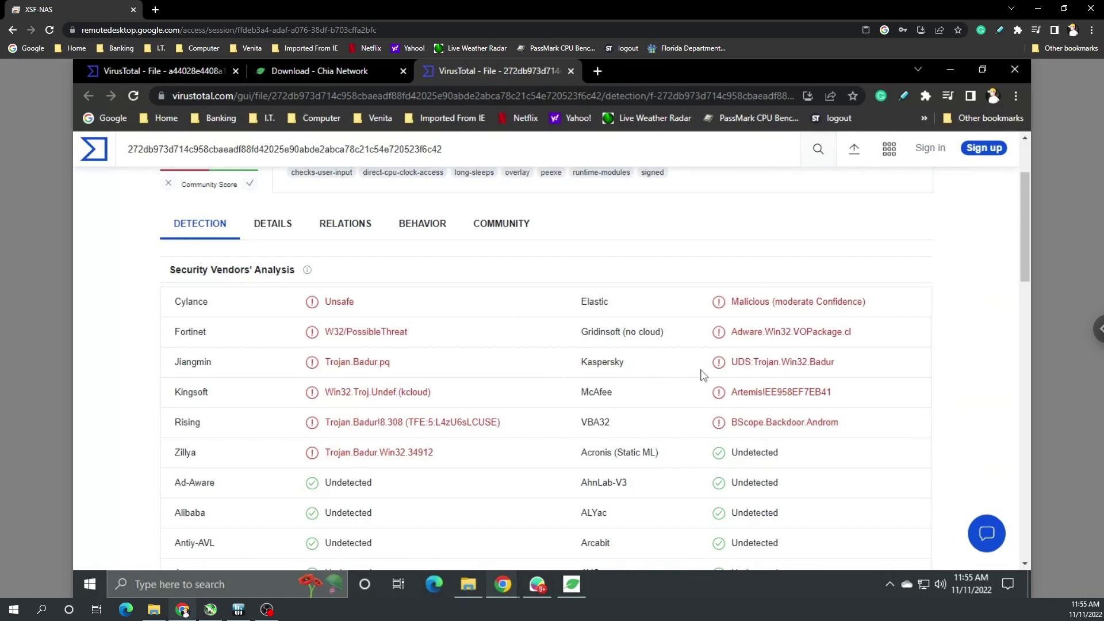
left_click(170, 64)
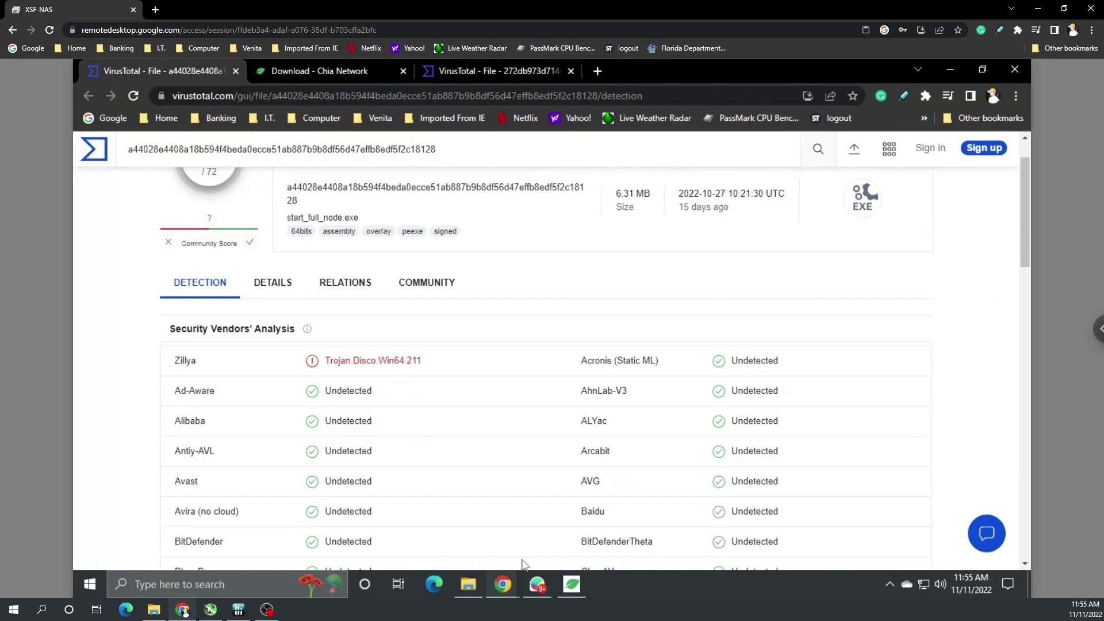
- Return to GlassWire's Month graph on the Nov 3–4 spike led by start_full_node.exe
left_click(537, 585)
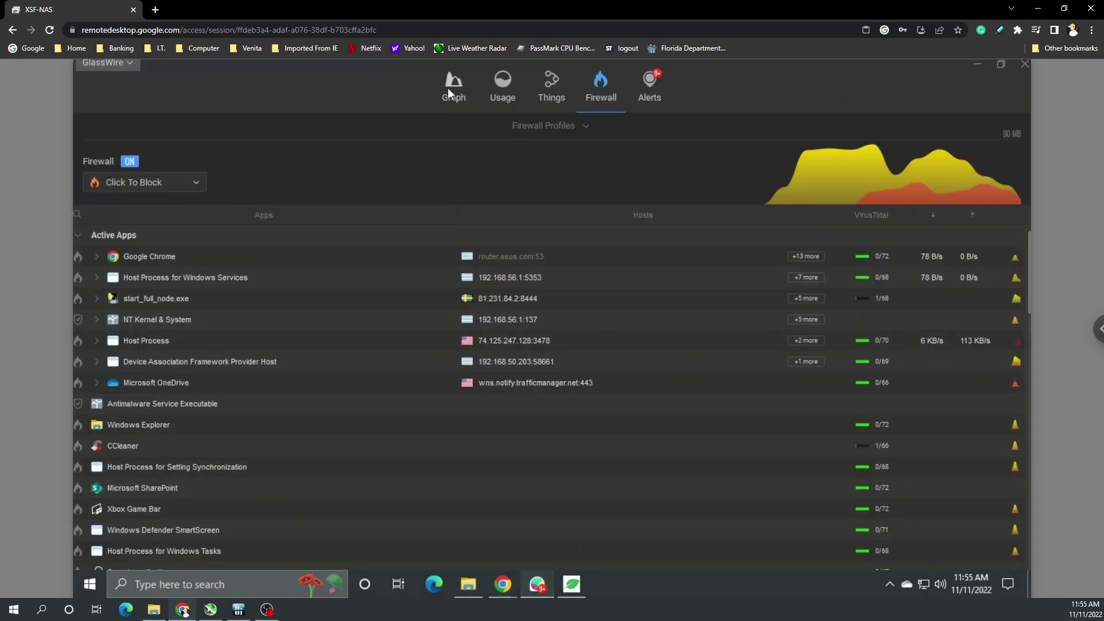
left_click(450, 88)
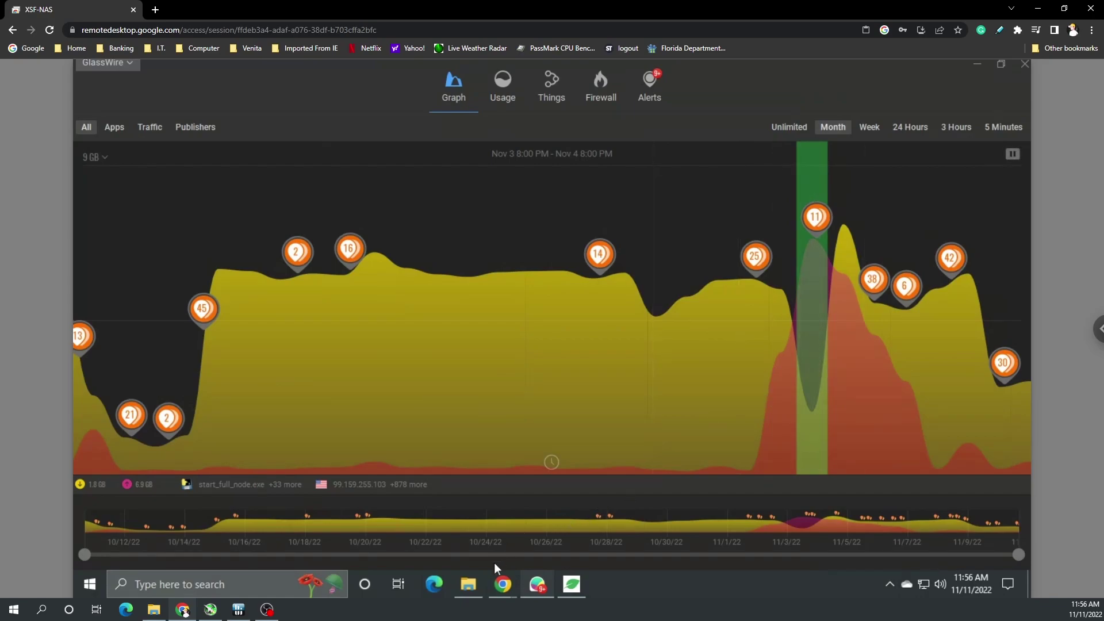
- View the Chia Network downloads page for Windows 1.6.1, then return to GlassWire's graph
mouse_move(505, 588)
left_click(650, 517)
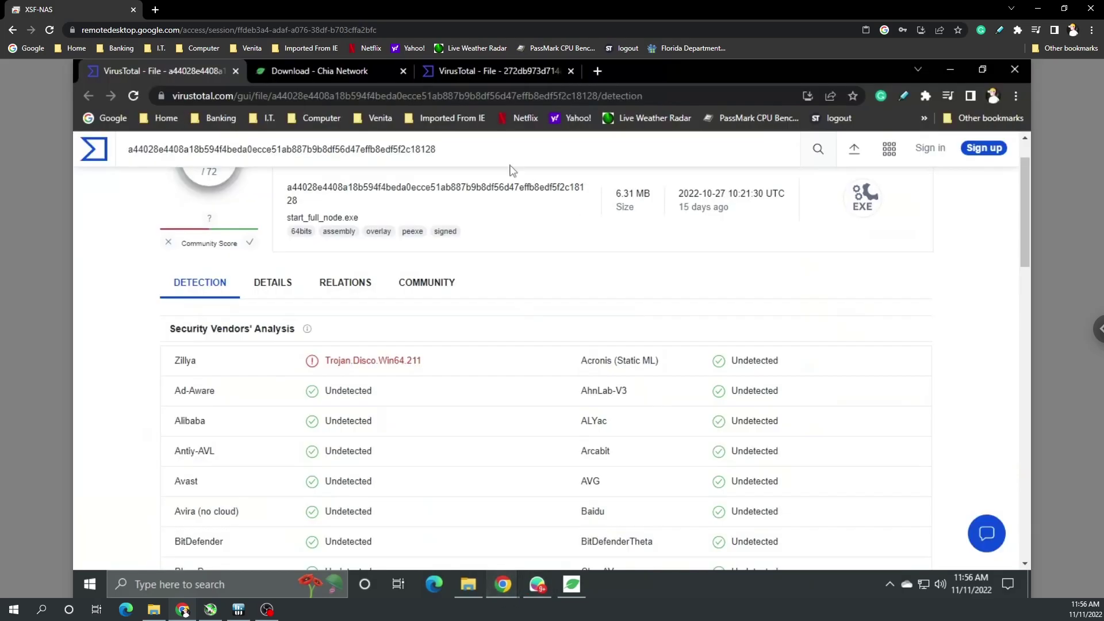
left_click(357, 74)
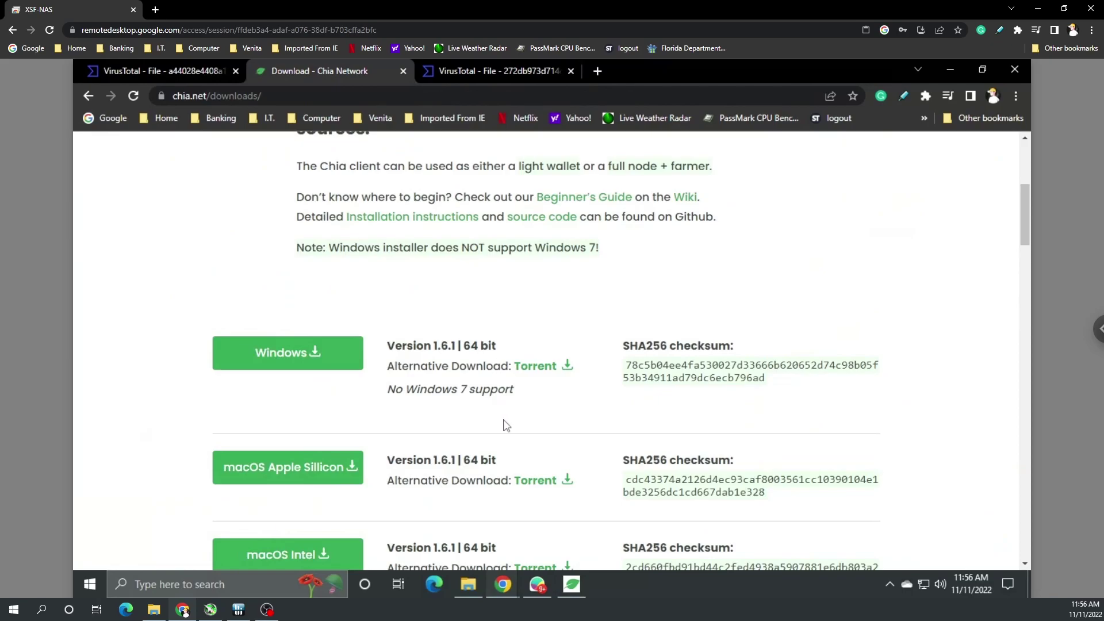
left_click(542, 587)
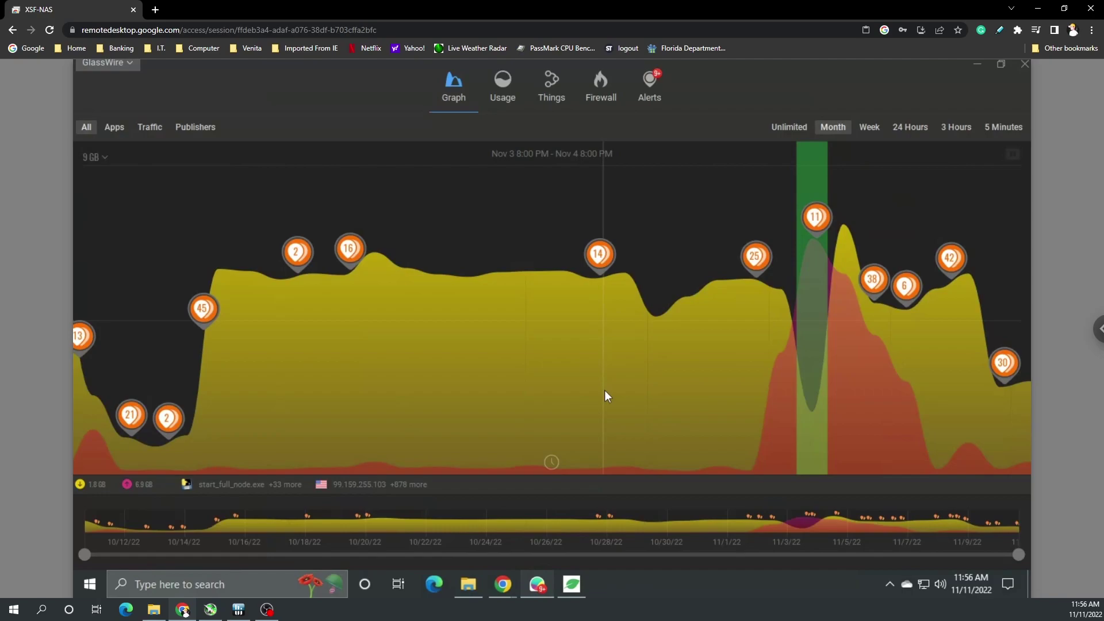
- Review start_full_node.exe in GlassWire's Firewall app list, then minimize GlassWire to reveal the chia.net downloads page
left_click(594, 89)
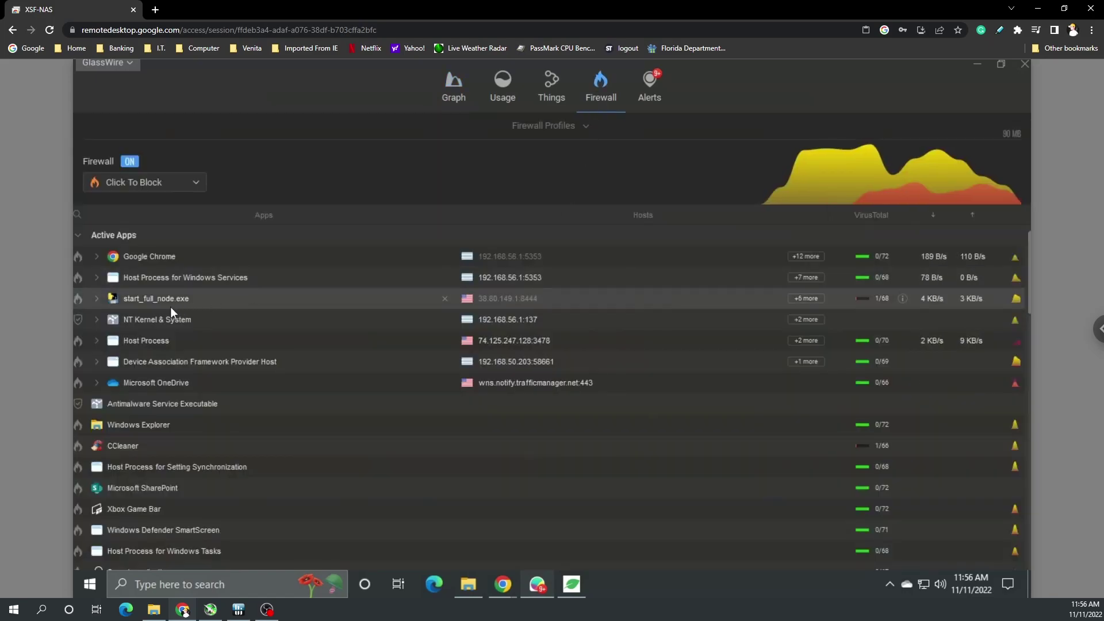
mouse_move(166, 296)
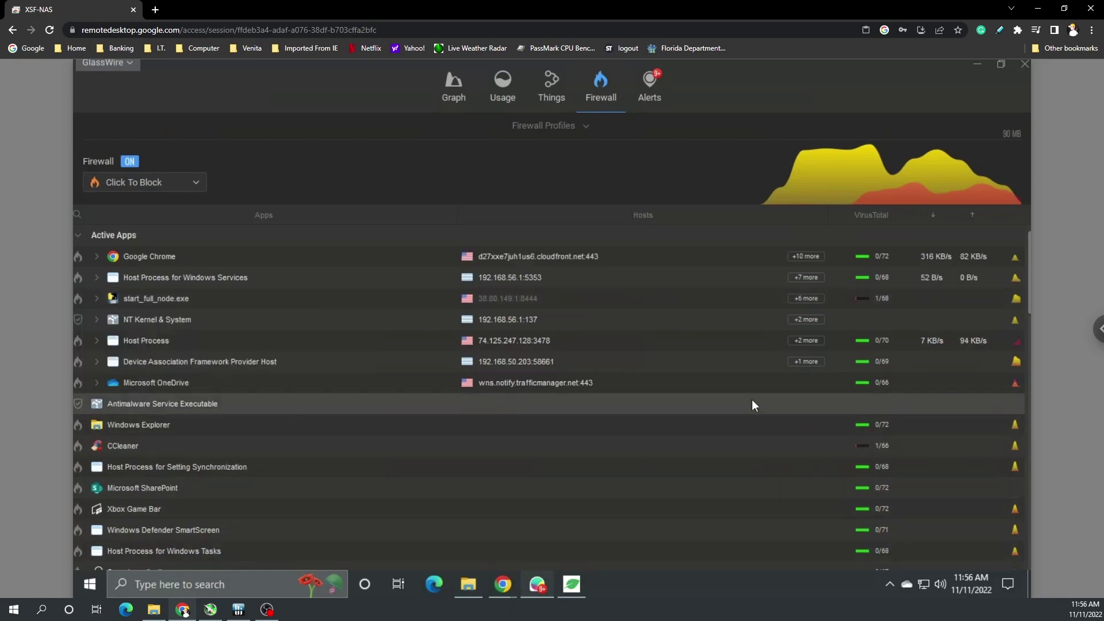
left_click(977, 64)
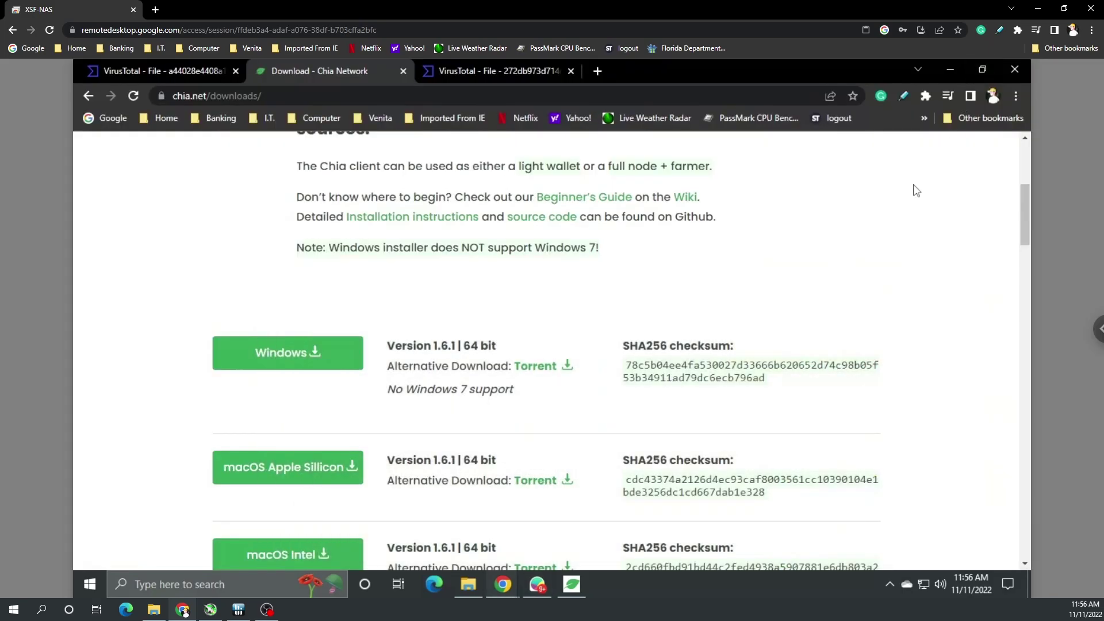
- Check the Chia wallet's Tokens balance of 12.846358270387 XCH, then return to GlassWire's Month traffic graph
left_click(566, 587)
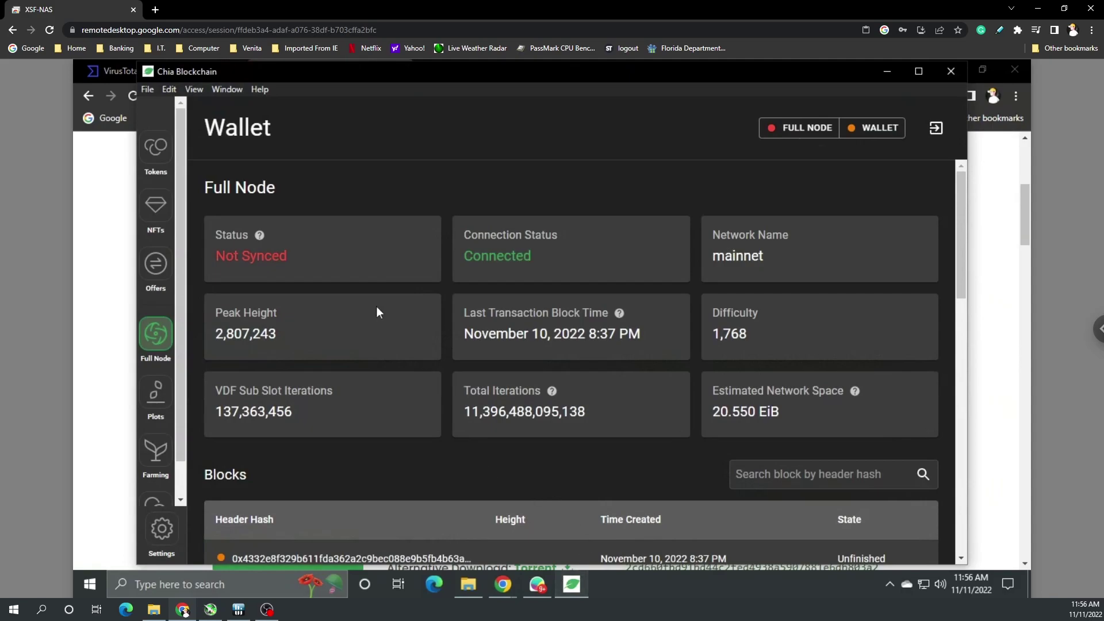
left_click(160, 154)
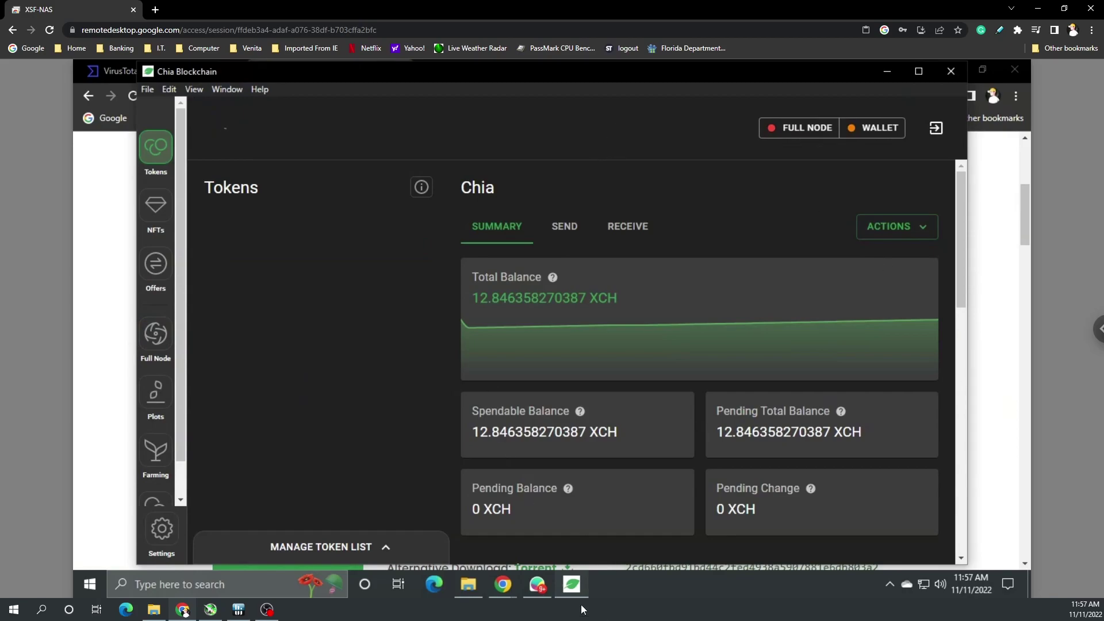
left_click(541, 586)
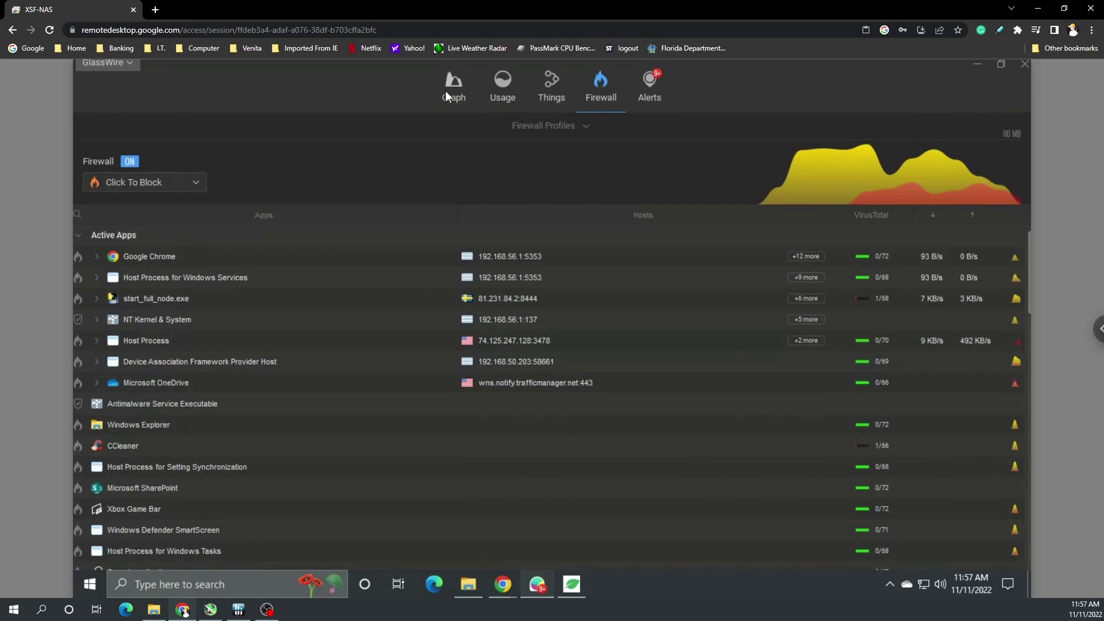
left_click(449, 93)
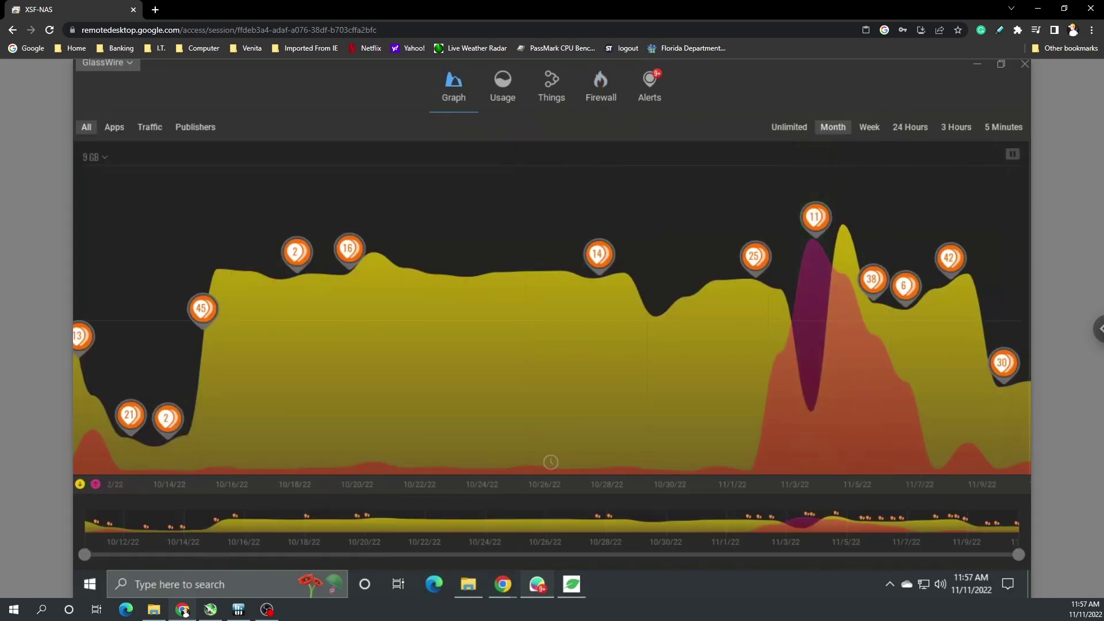